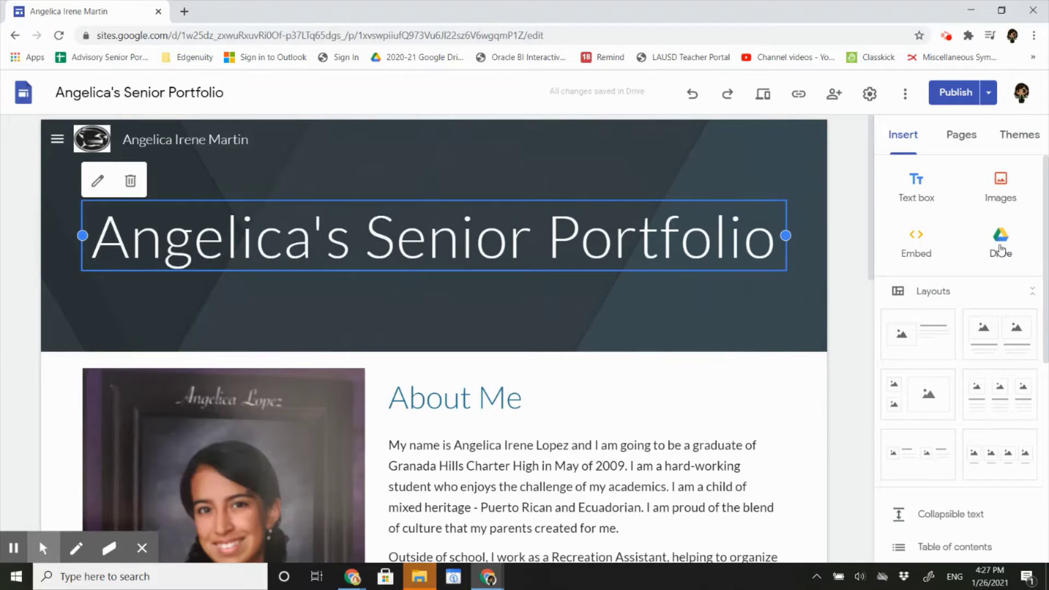
Delete the Senior Presentation Artifacts page from the site
{"action": "left_click", "coordinate": [961, 143]}
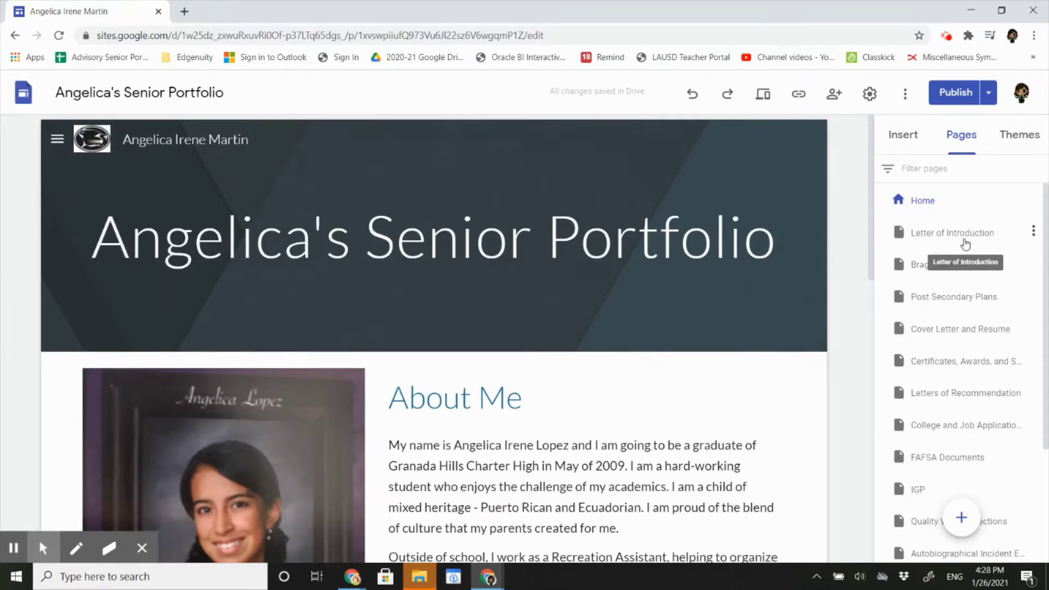
{"action": "scroll", "coordinate": [965, 244], "scroll_direction": "down", "scroll_amount": 3}
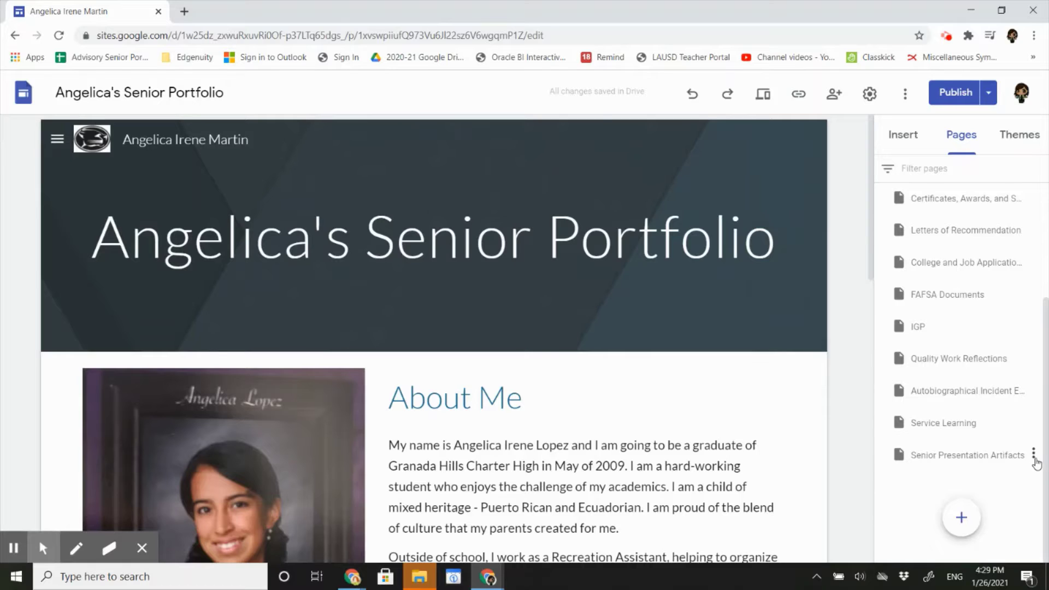
{"action": "left_click", "coordinate": [1033, 455]}
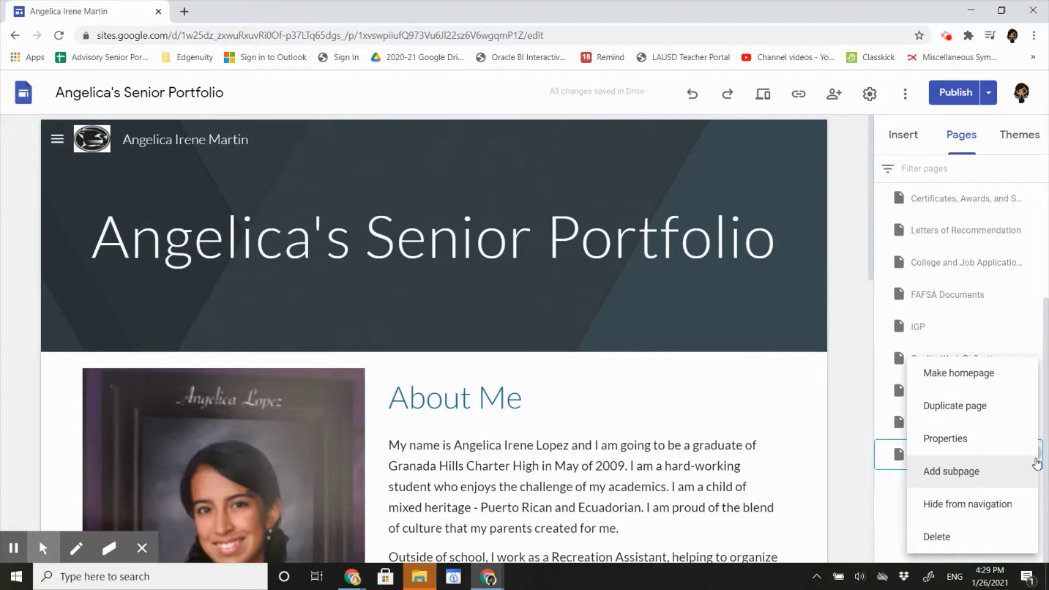
{"action": "left_click", "coordinate": [977, 538]}
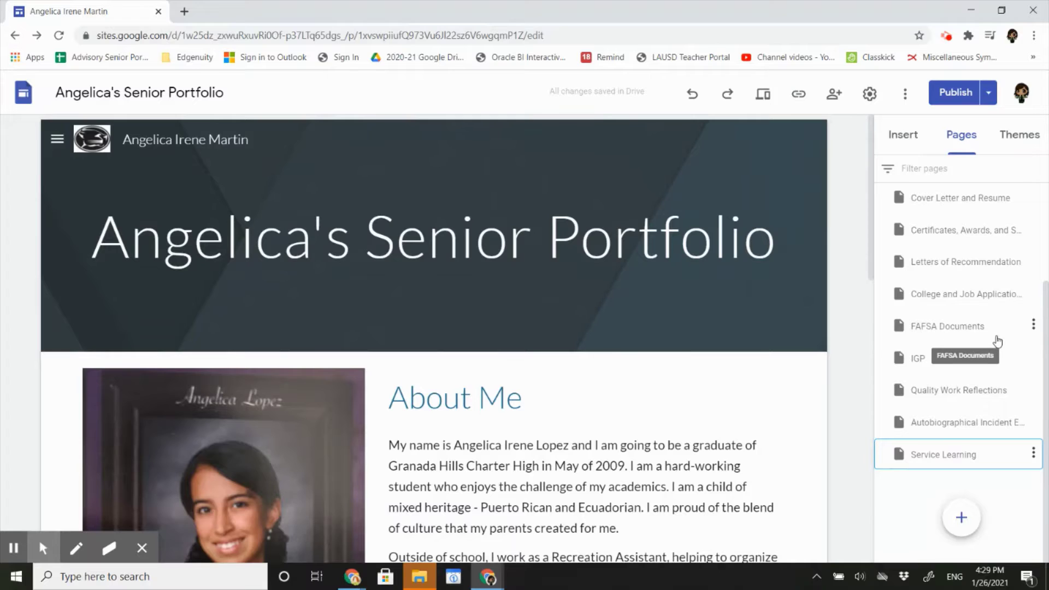
Delete the FAFSA Documents, IGP, and College and Job Applications pages from the site
{"action": "left_click", "coordinate": [1032, 328]}
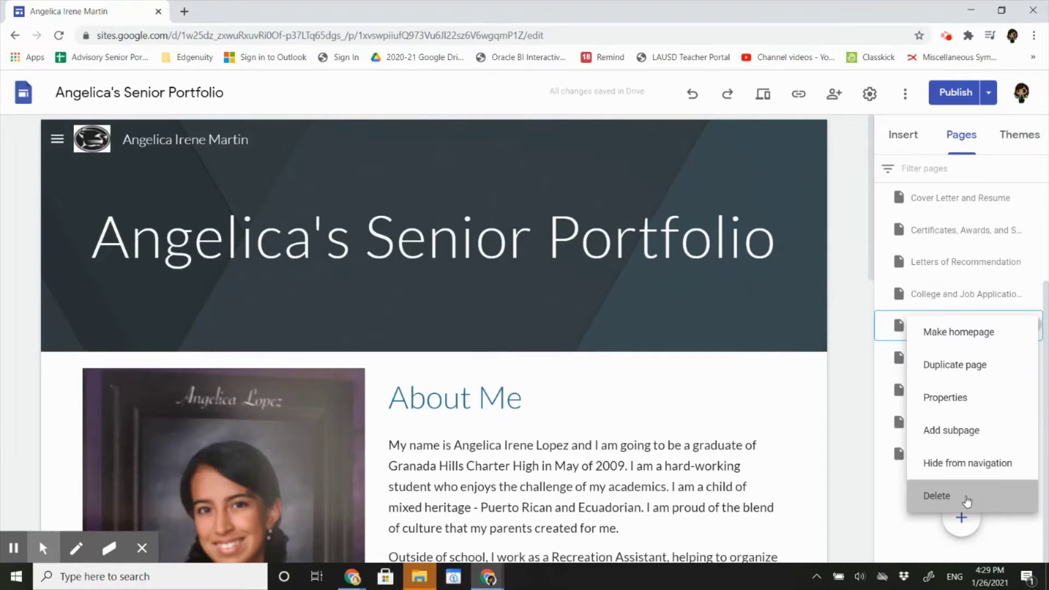
{"action": "left_click", "coordinate": [962, 498]}
{"action": "left_click", "coordinate": [1032, 356]}
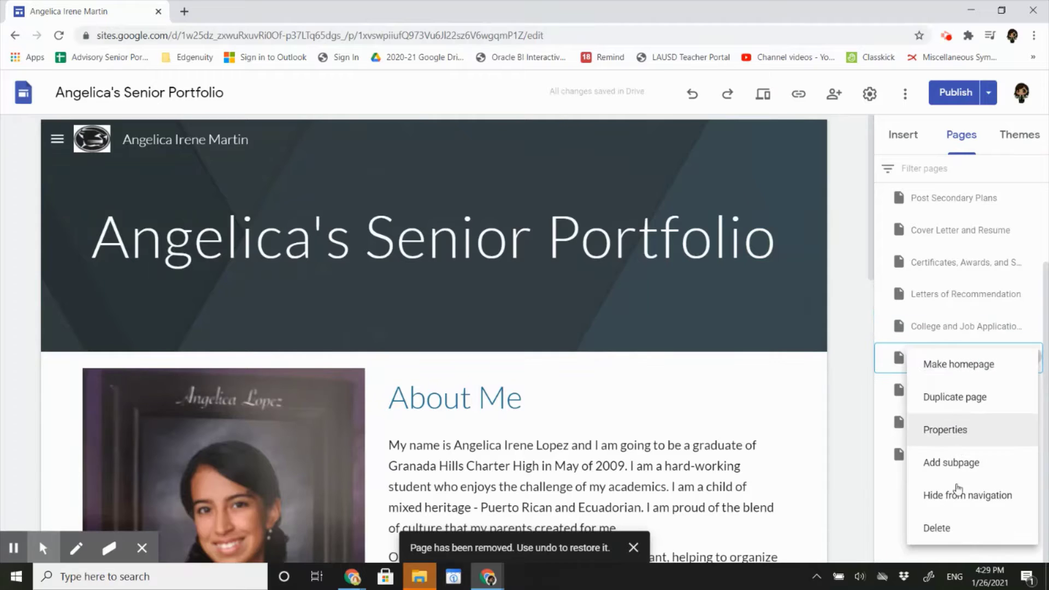
{"action": "left_click", "coordinate": [955, 529]}
{"action": "mouse_move", "coordinate": [954, 521]}
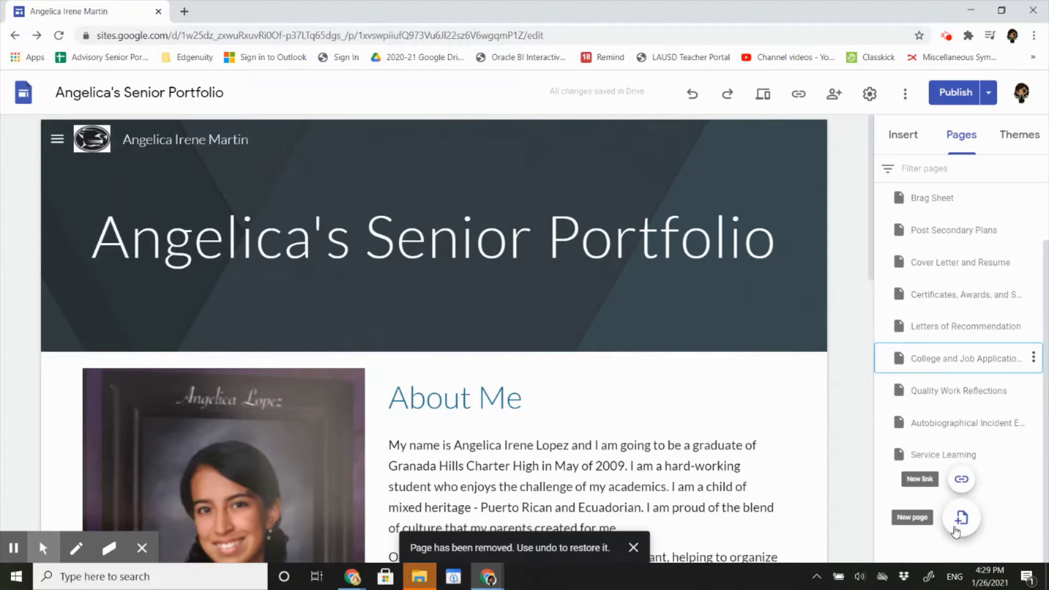
{"action": "left_click", "coordinate": [1033, 357]}
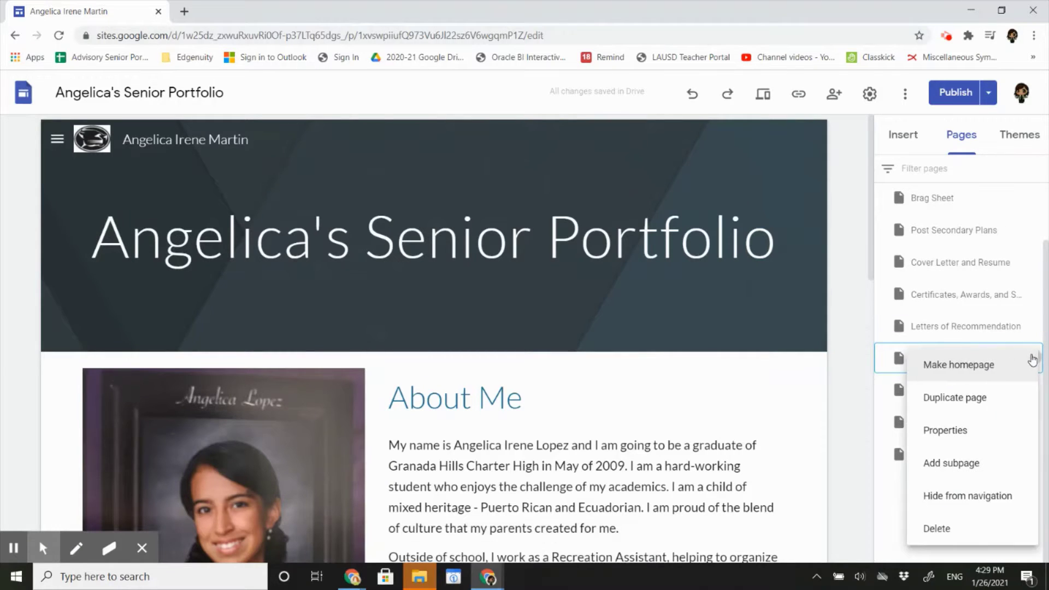
{"action": "left_click", "coordinate": [963, 541]}
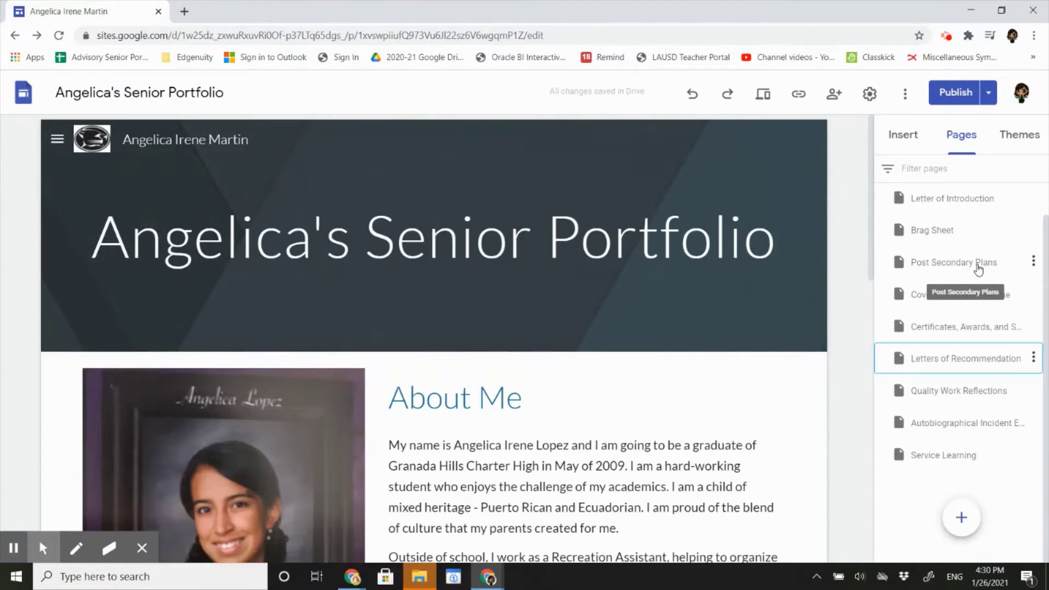
Add a new page named "New Page" to the site, leaving the custom path empty
{"action": "scroll", "coordinate": [977, 269], "scroll_direction": "up", "scroll_amount": 1}
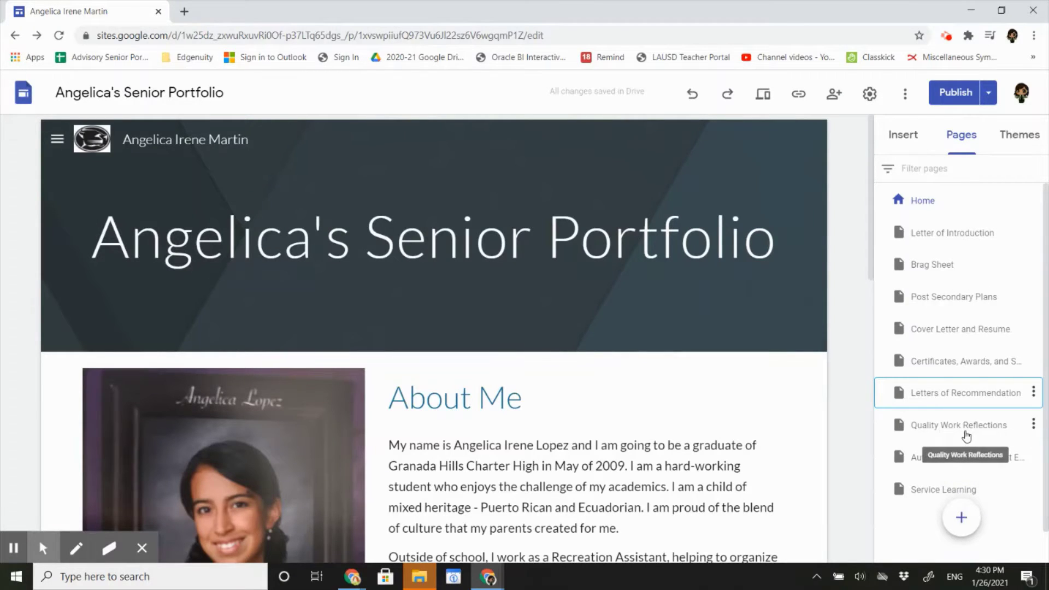
{"action": "mouse_move", "coordinate": [964, 519]}
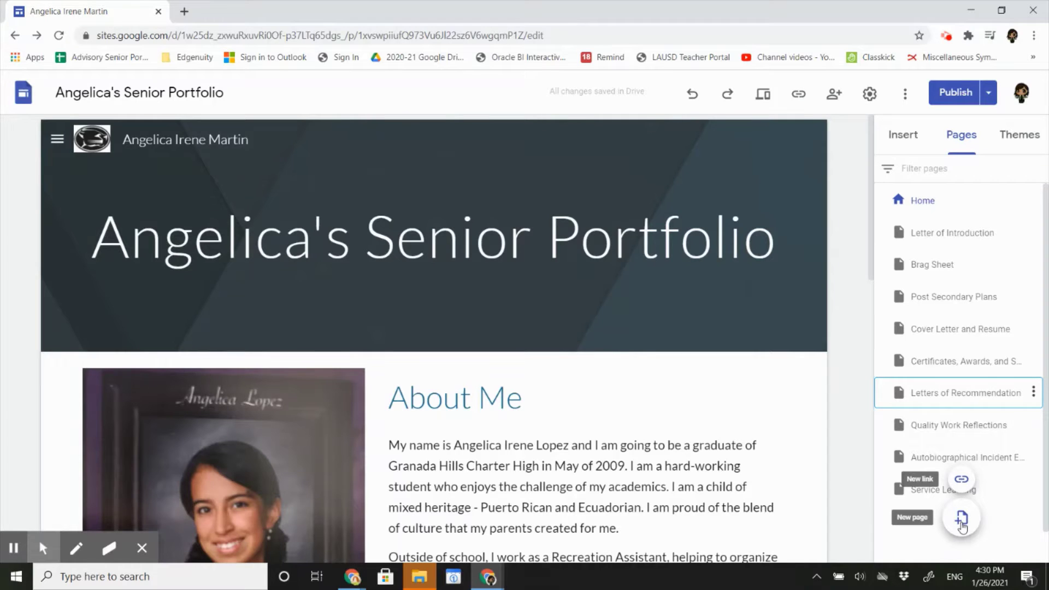
{"action": "left_click", "coordinate": [962, 522]}
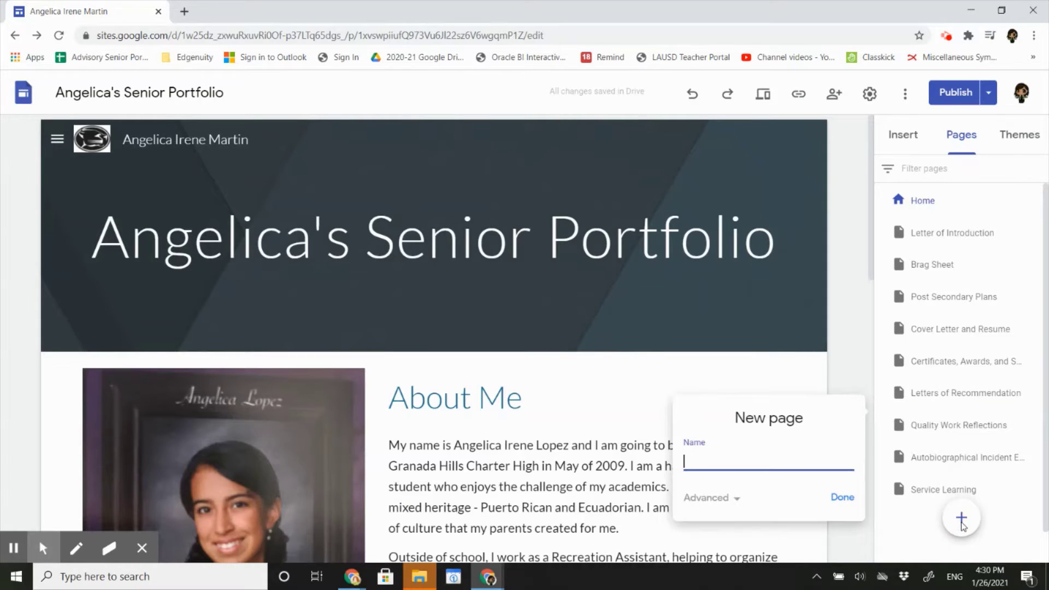
{"action": "type", "text": "New Page"}
{"action": "left_click", "coordinate": [736, 505]}
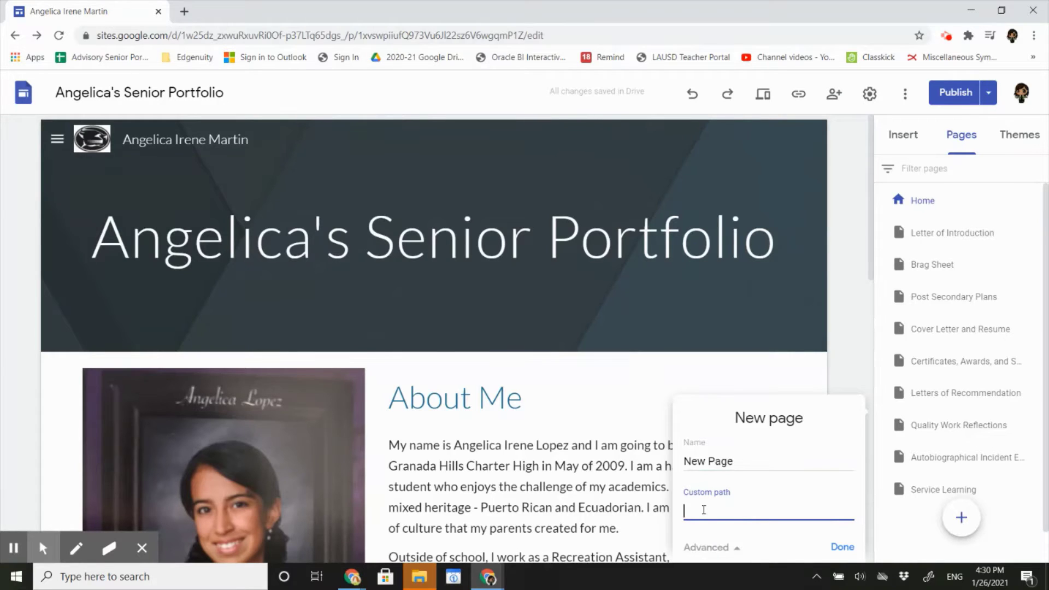
{"action": "left_click", "coordinate": [735, 547]}
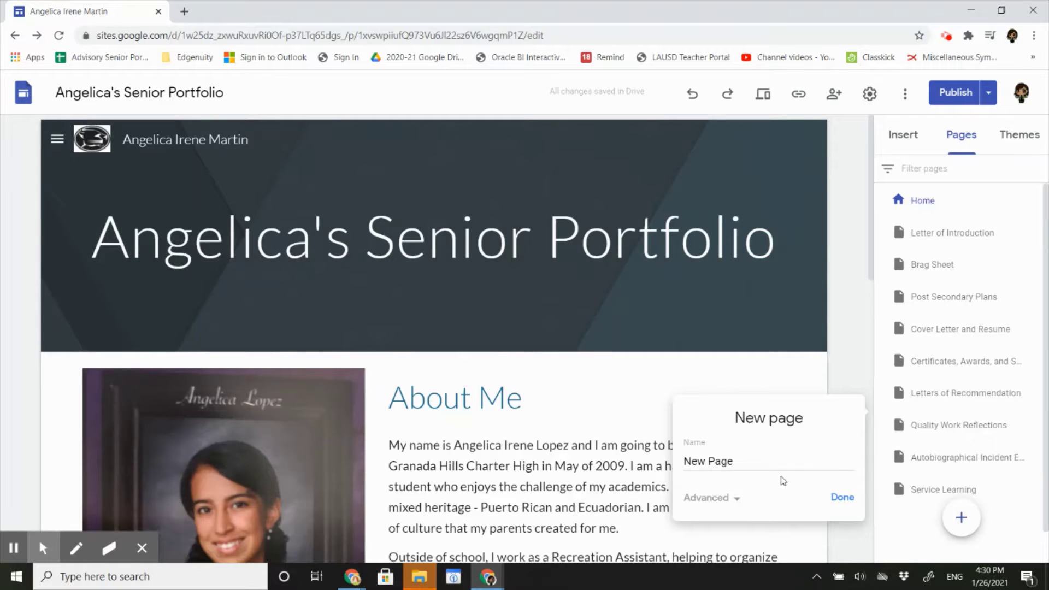
{"action": "left_click", "coordinate": [854, 497]}
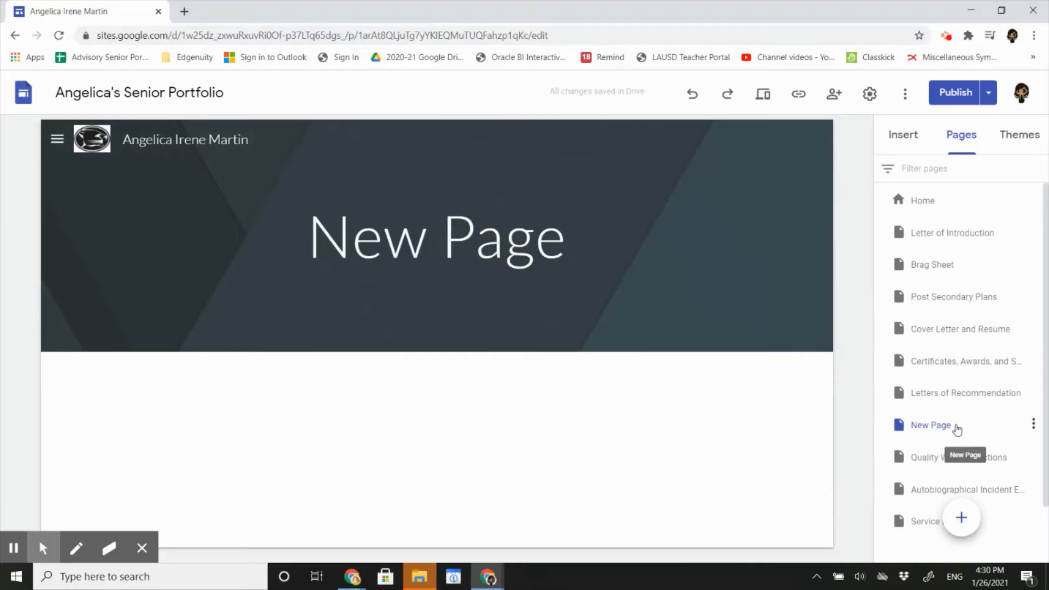
Reorder New Page to sit between Post Secondary Plans and Cover Letter and Resume, and delete it
{"action": "left_click_drag", "start_coordinate": [935, 425], "coordinate": [931, 319]}
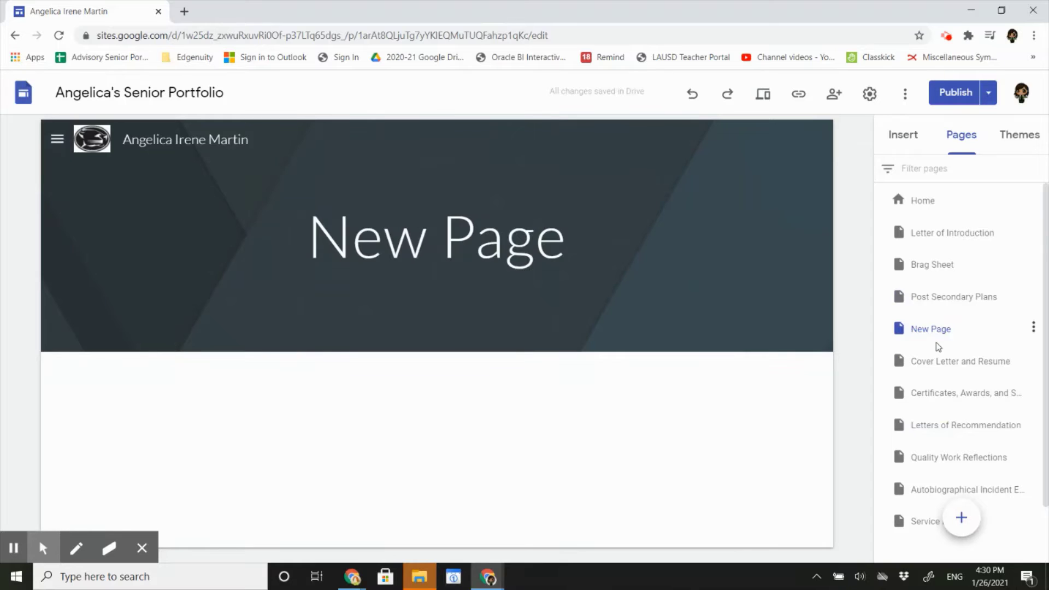
{"action": "left_click", "coordinate": [1033, 330]}
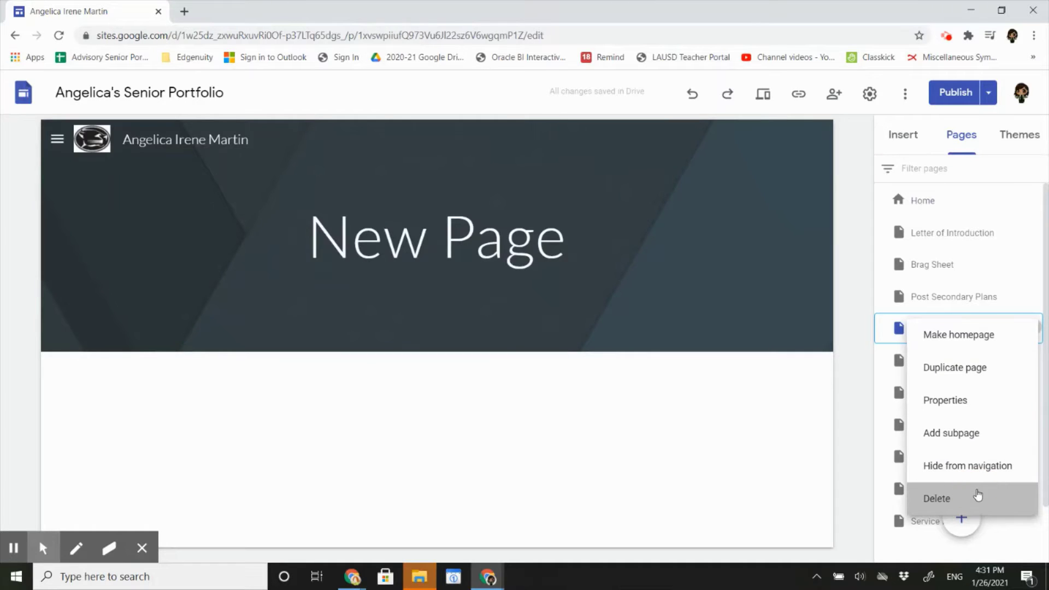
{"action": "left_click", "coordinate": [978, 495]}
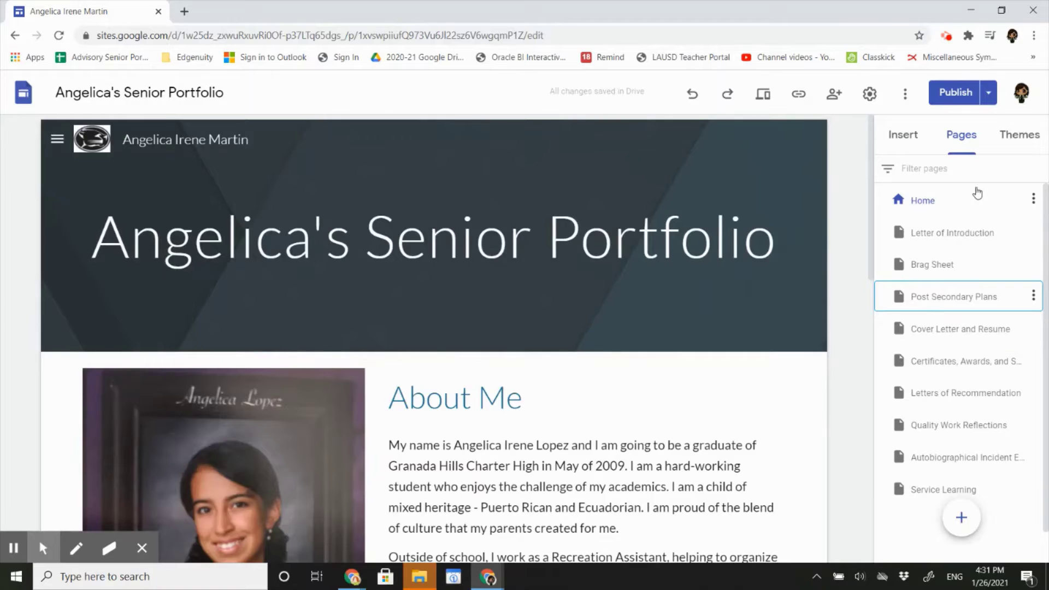
Look through the available themes and the Simple theme's font styles, and apply the Vision theme to the site
{"action": "left_click", "coordinate": [1014, 140]}
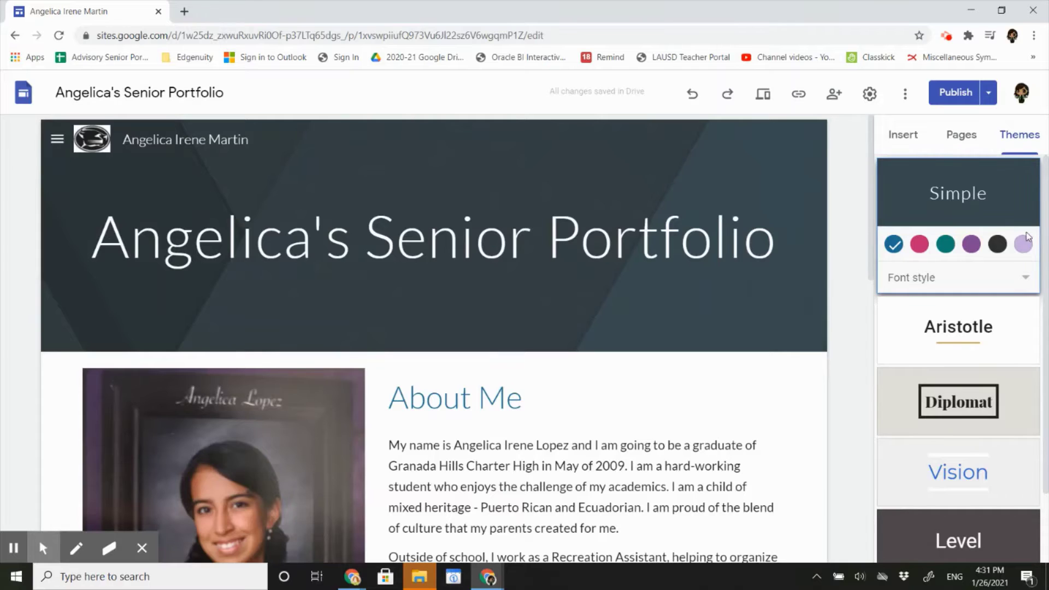
{"action": "scroll", "coordinate": [995, 327], "scroll_direction": "down", "scroll_amount": 1}
{"action": "scroll", "coordinate": [995, 328], "scroll_direction": "down", "scroll_amount": 1}
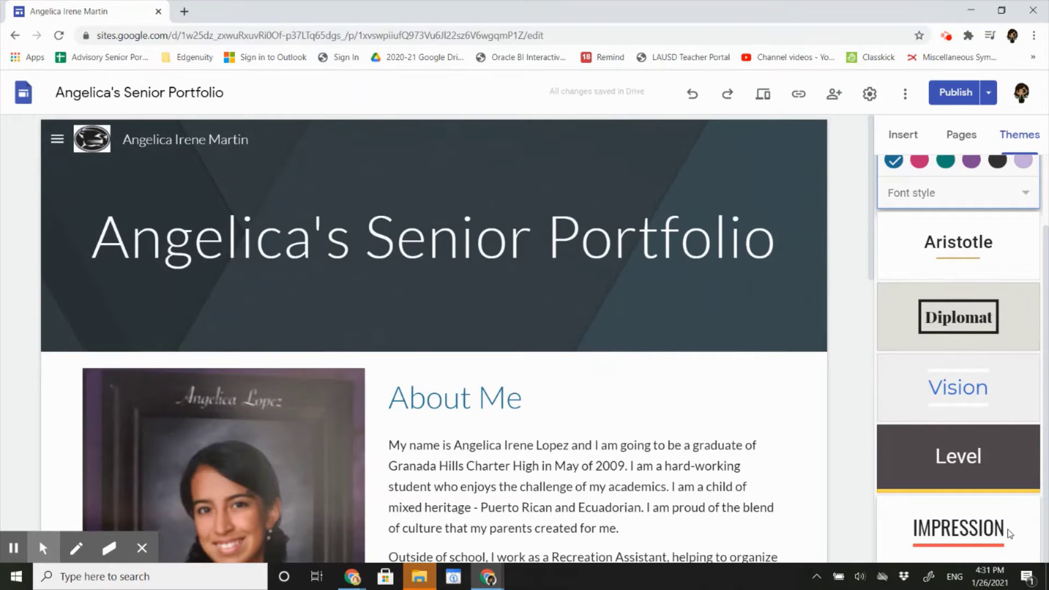
{"action": "scroll", "coordinate": [1007, 529], "scroll_direction": "up", "scroll_amount": 2}
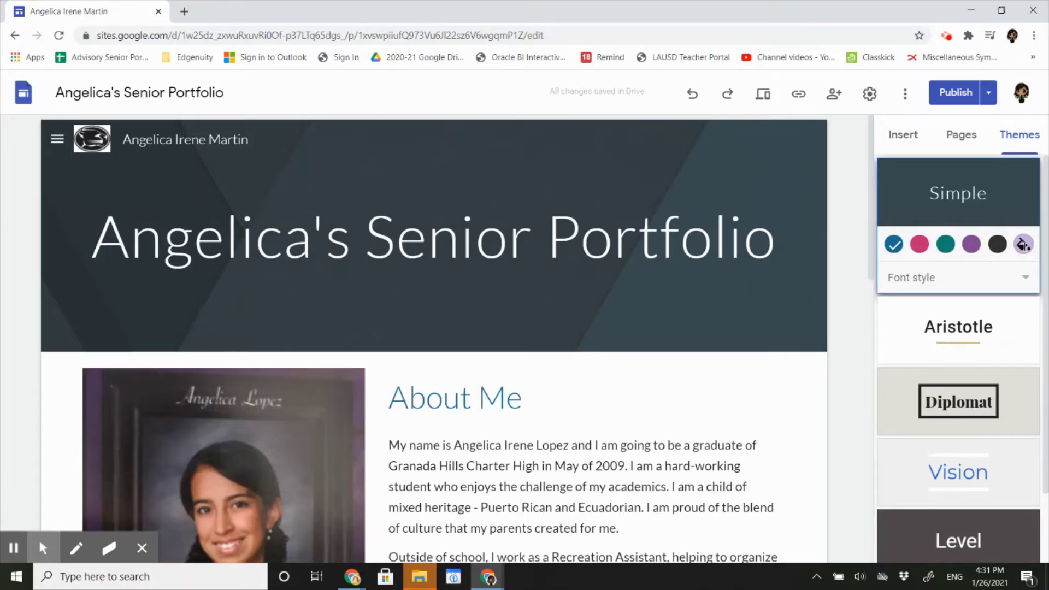
{"action": "left_click", "coordinate": [909, 277]}
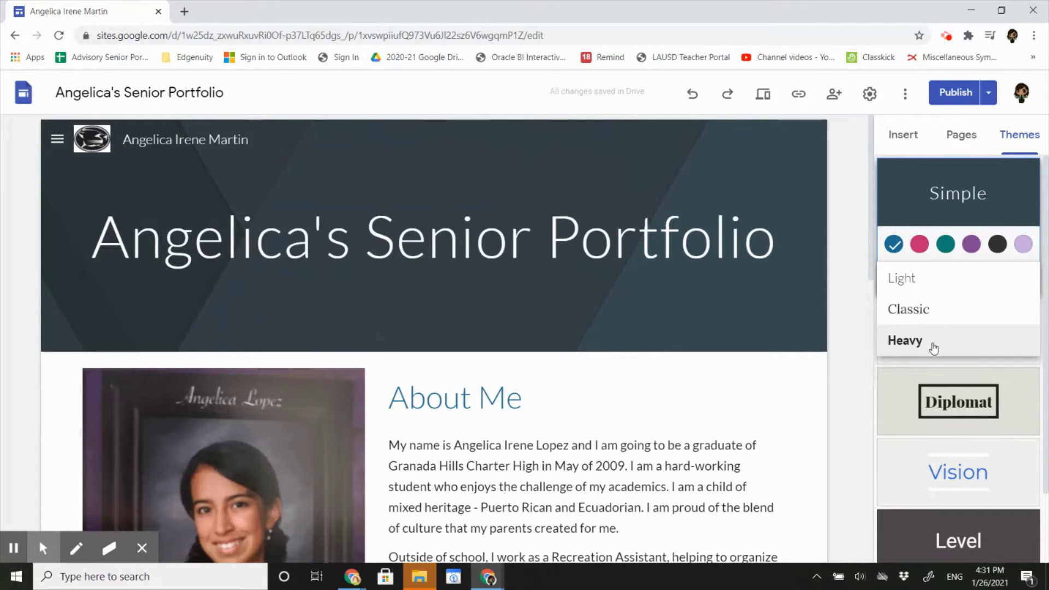
{"action": "left_click", "coordinate": [967, 199]}
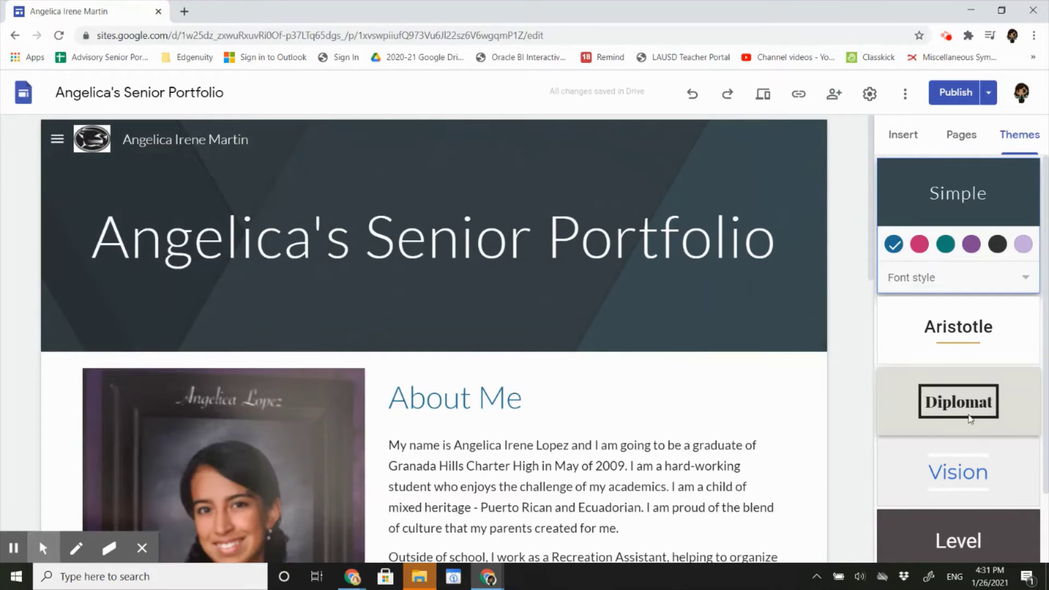
{"action": "left_click", "coordinate": [964, 469]}
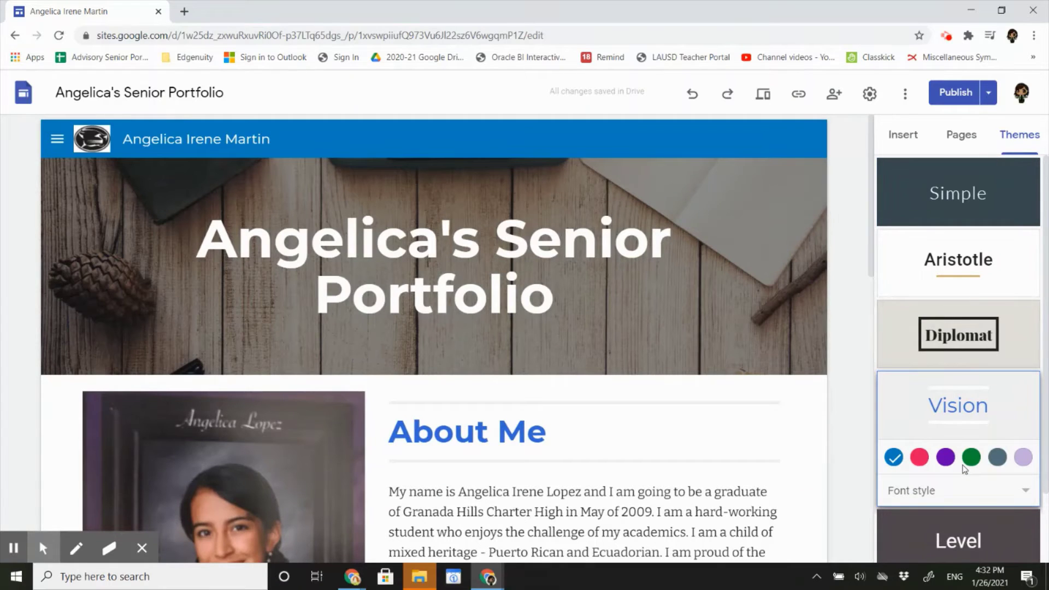
Set the Vision theme's colour to the custom light purple #c5adde and its font style to Modern
{"action": "left_click", "coordinate": [1020, 457]}
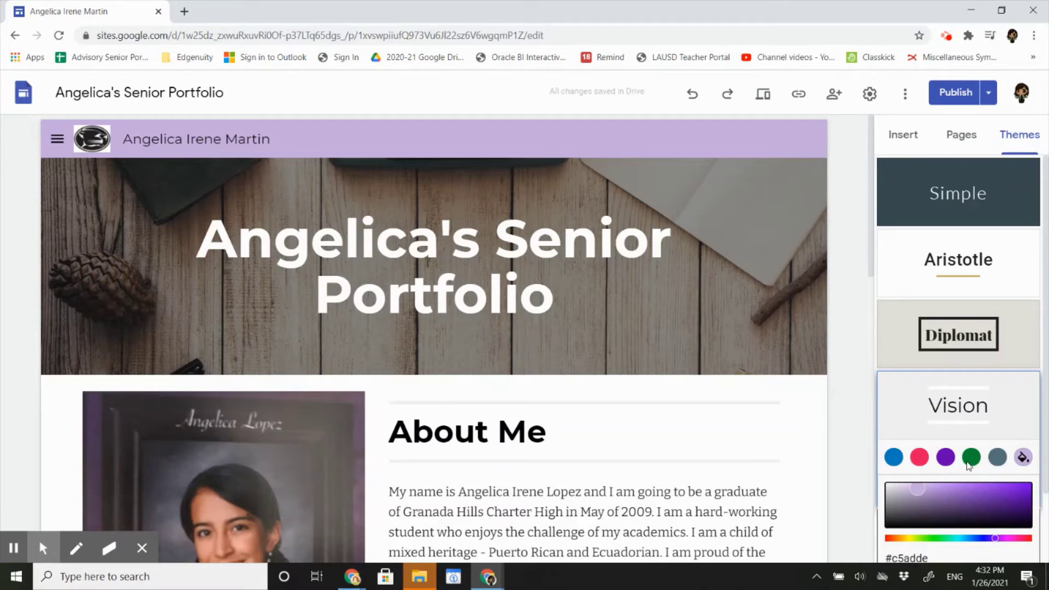
{"action": "scroll", "coordinate": [933, 492], "scroll_direction": "down", "scroll_amount": 1}
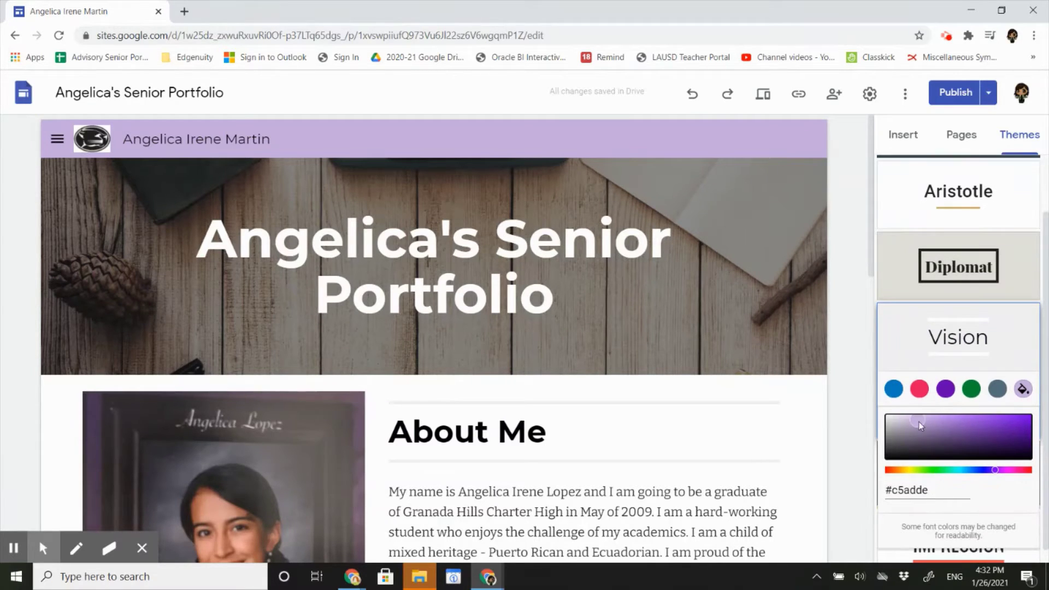
{"action": "left_click", "coordinate": [966, 409]}
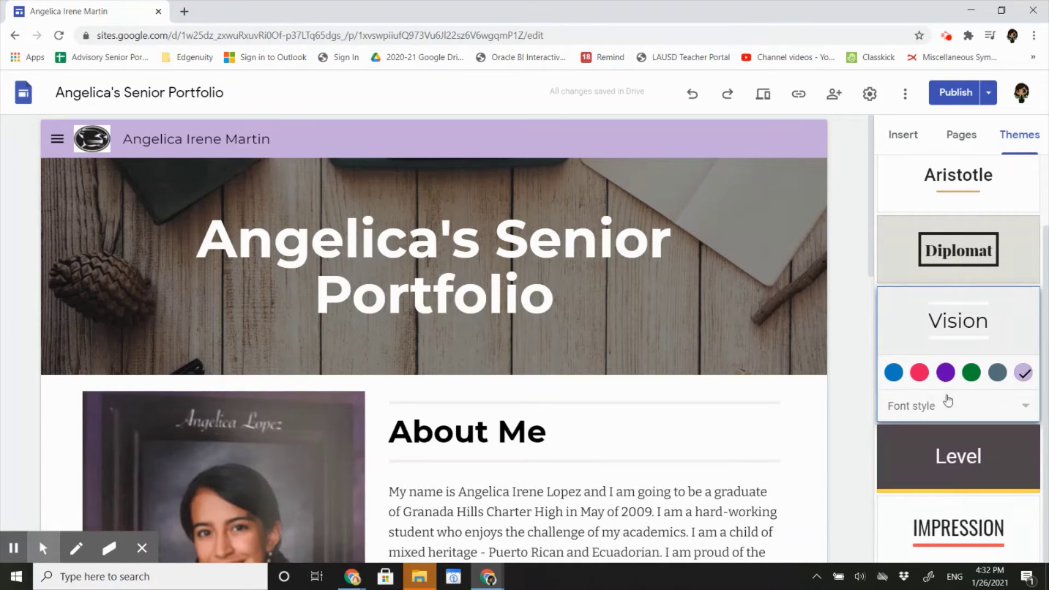
{"action": "left_click", "coordinate": [937, 404]}
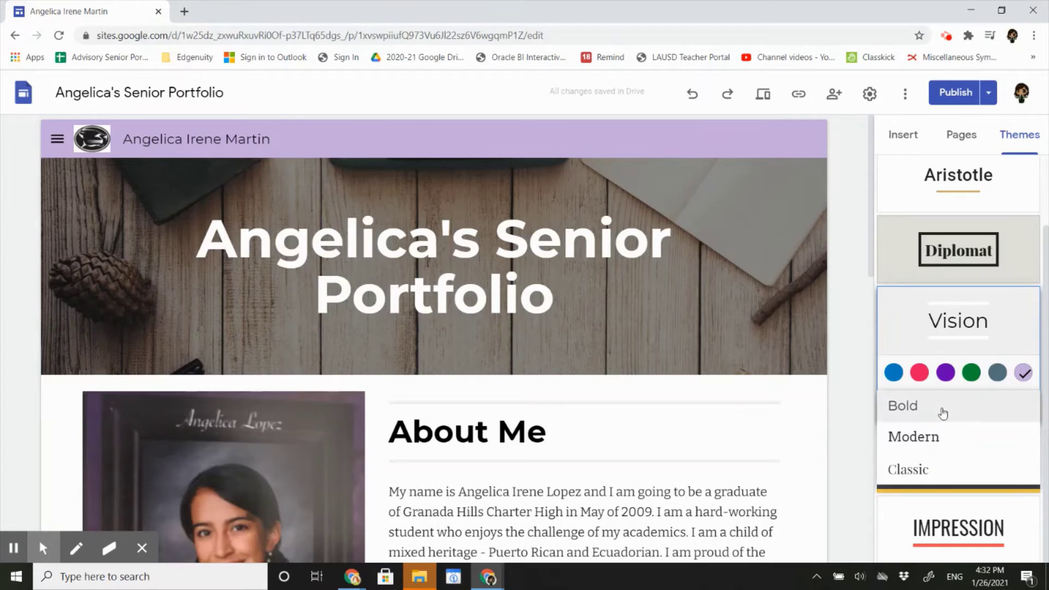
{"action": "left_click", "coordinate": [942, 438]}
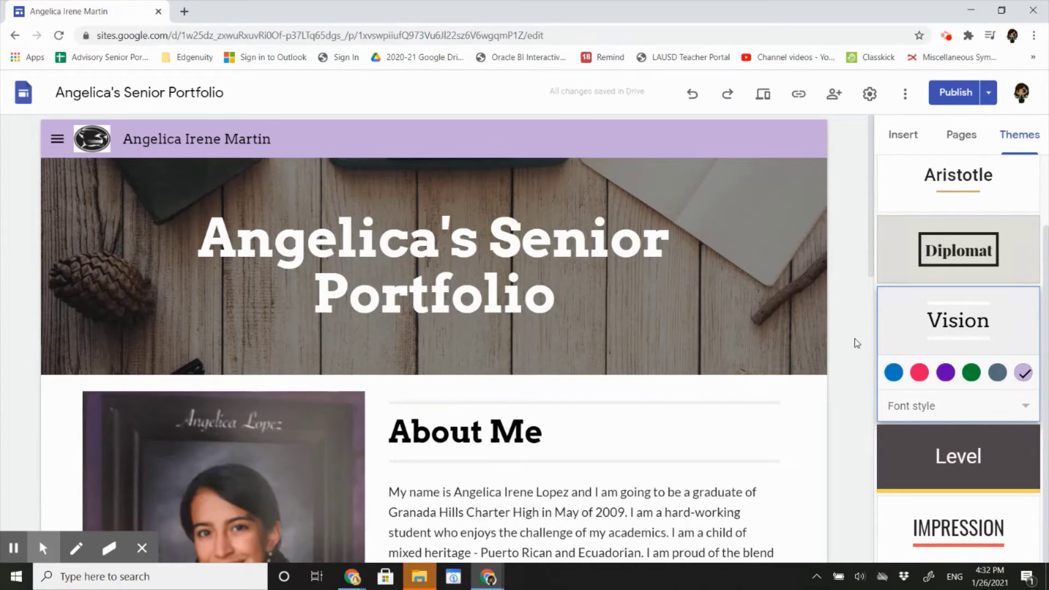
Review how the theme looks on the Home, Brag Sheet and Post Secondary Plans pages
{"action": "scroll", "coordinate": [854, 343], "scroll_direction": "down", "scroll_amount": 1}
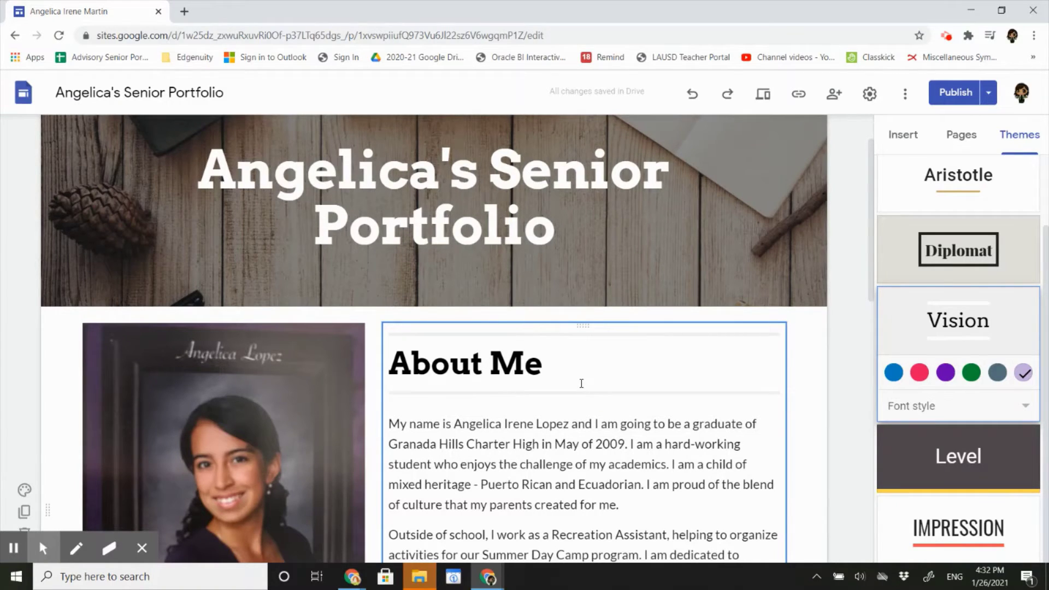
{"action": "scroll", "coordinate": [581, 382], "scroll_direction": "down", "scroll_amount": 3}
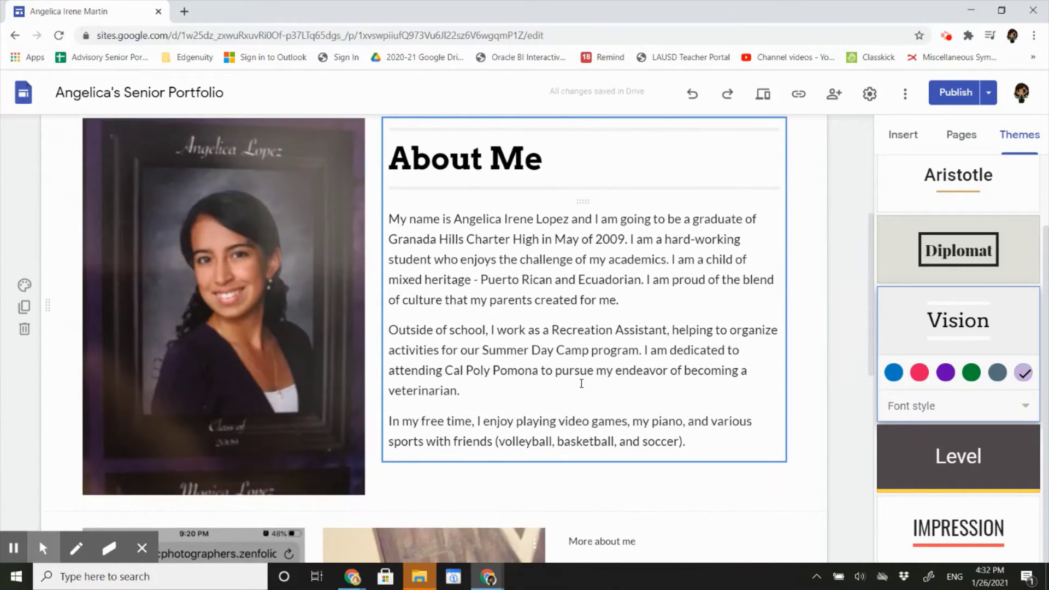
{"action": "scroll", "coordinate": [581, 383], "scroll_direction": "up", "scroll_amount": 4}
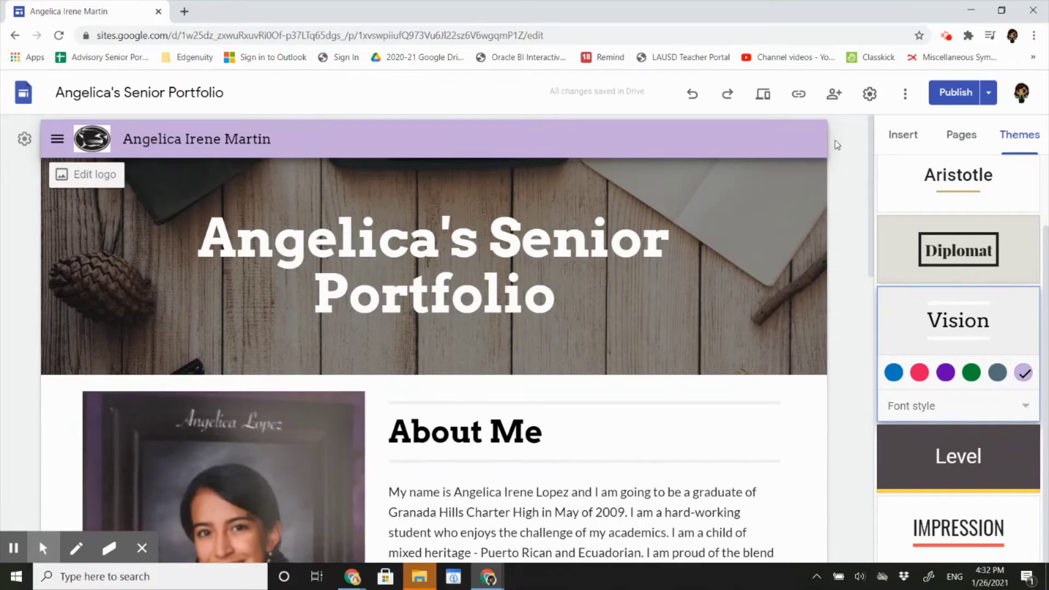
{"action": "left_click", "coordinate": [953, 139]}
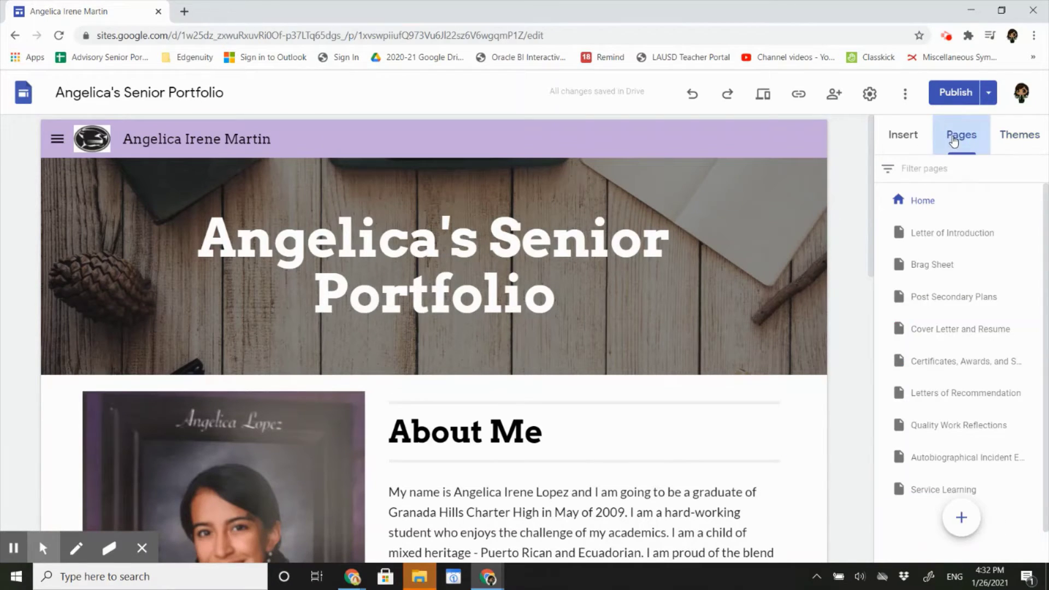
{"action": "left_click", "coordinate": [930, 267]}
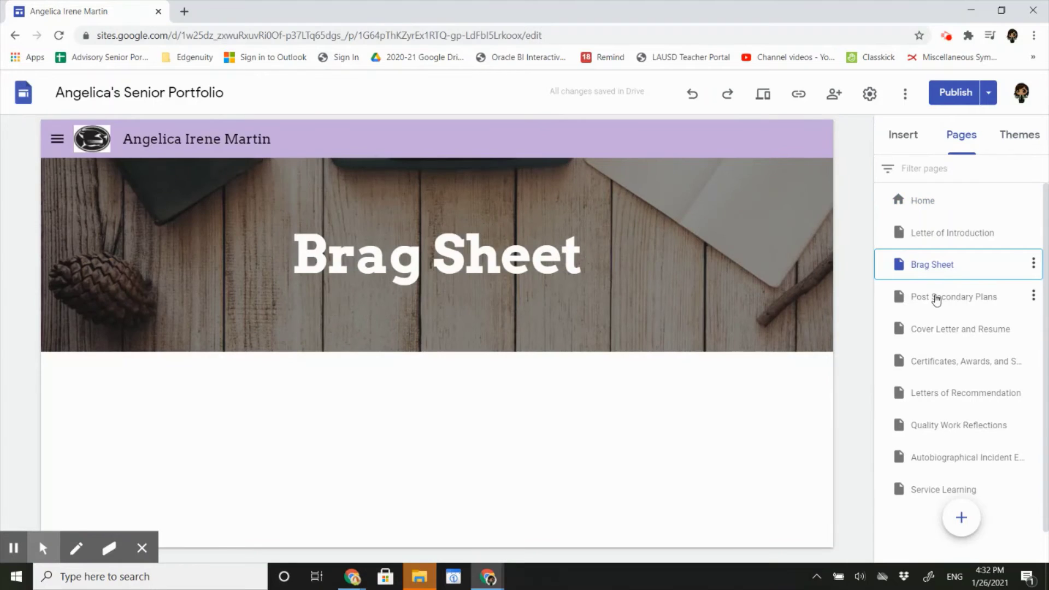
{"action": "left_click", "coordinate": [935, 297]}
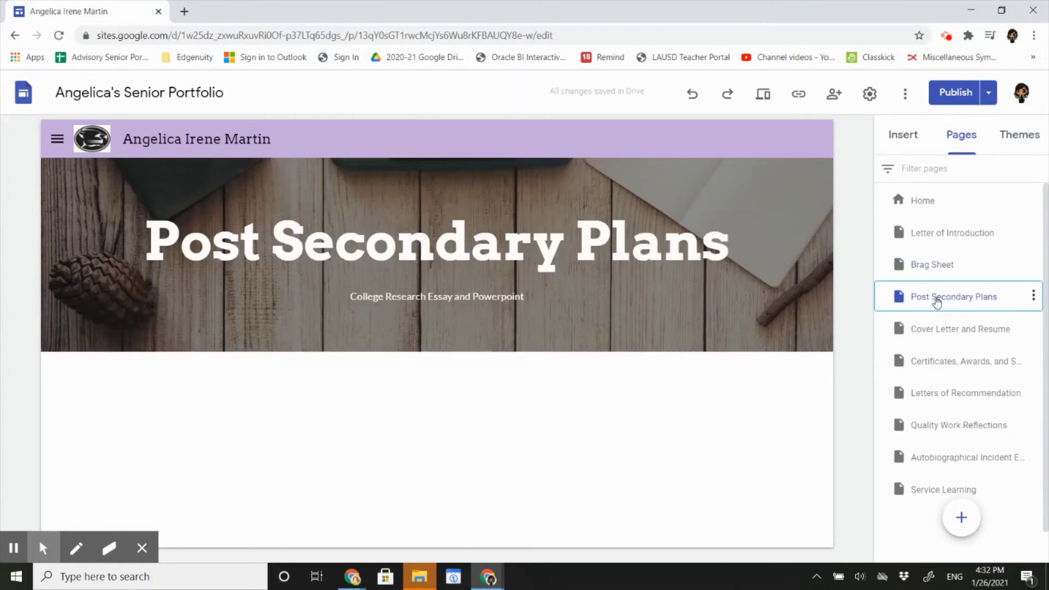
View the Cover Letter and Resume page, and open the image selection for the Home page's header
{"action": "left_click", "coordinate": [937, 329]}
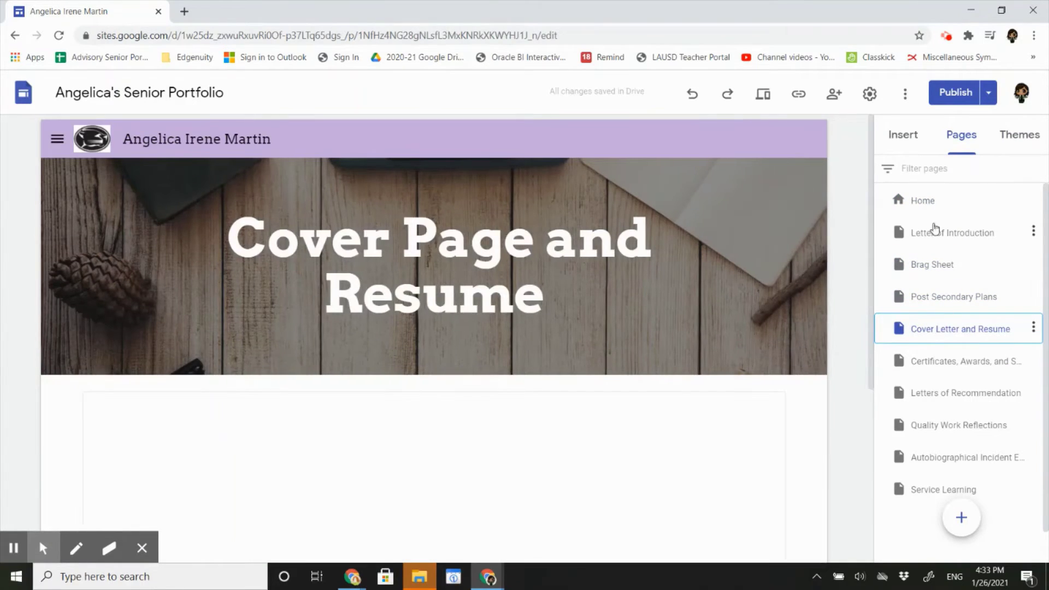
{"action": "left_click", "coordinate": [917, 202]}
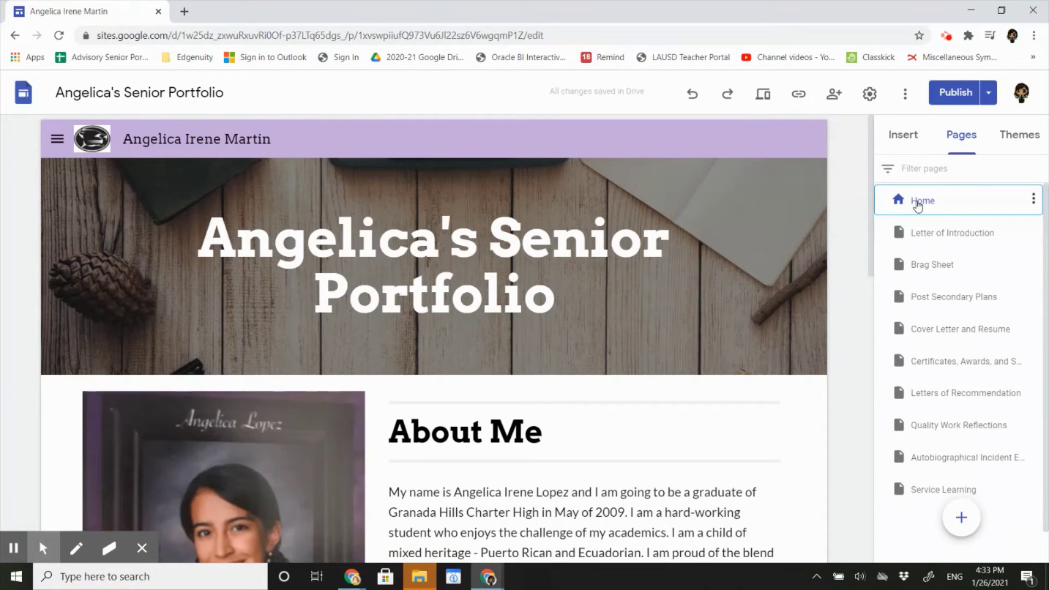
{"action": "mouse_move", "coordinate": [827, 238]}
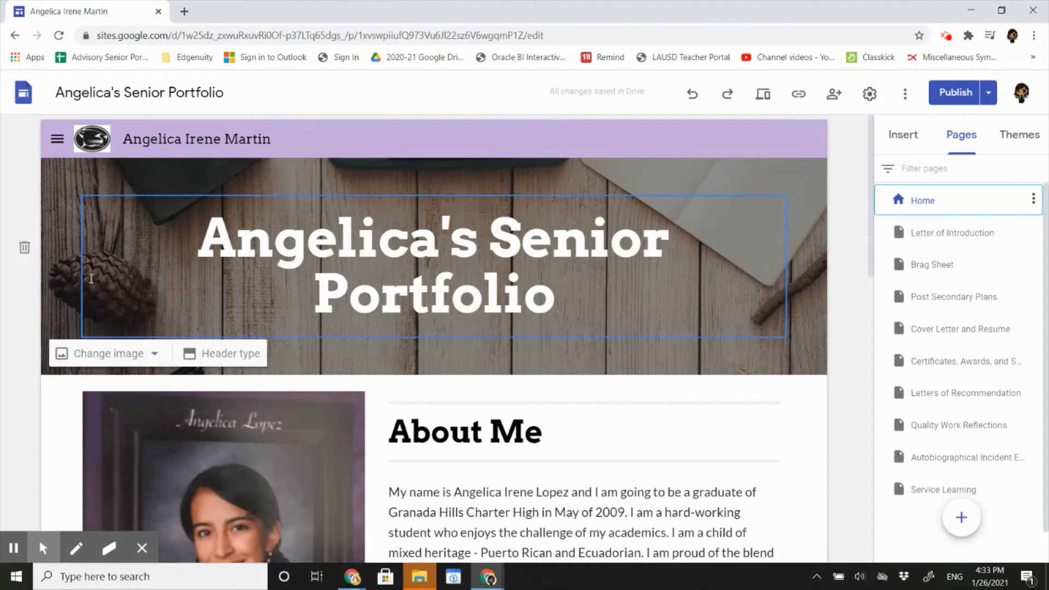
{"action": "left_click", "coordinate": [141, 356]}
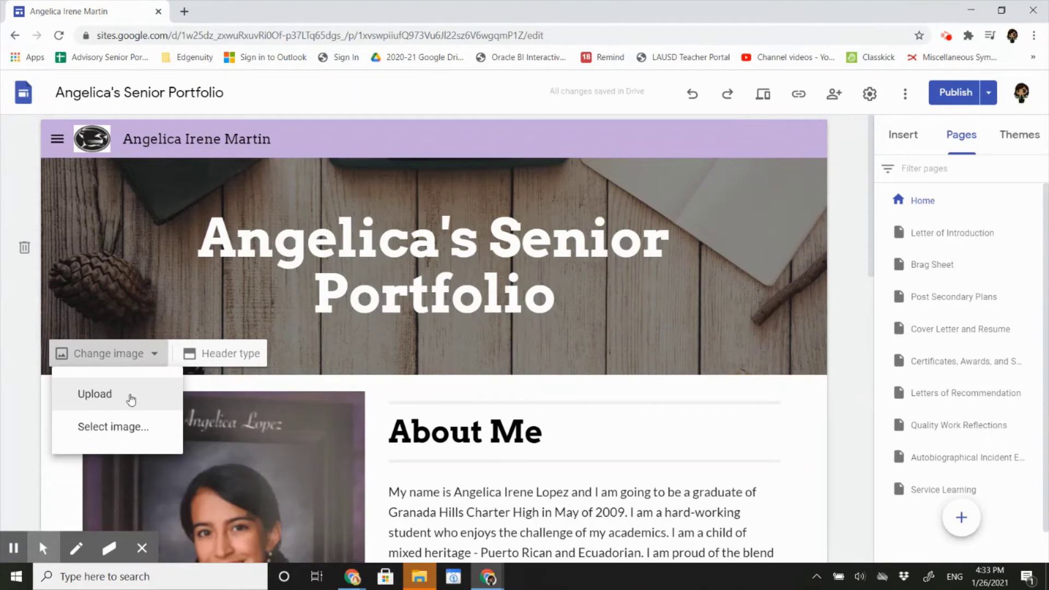
{"action": "left_click", "coordinate": [128, 435]}
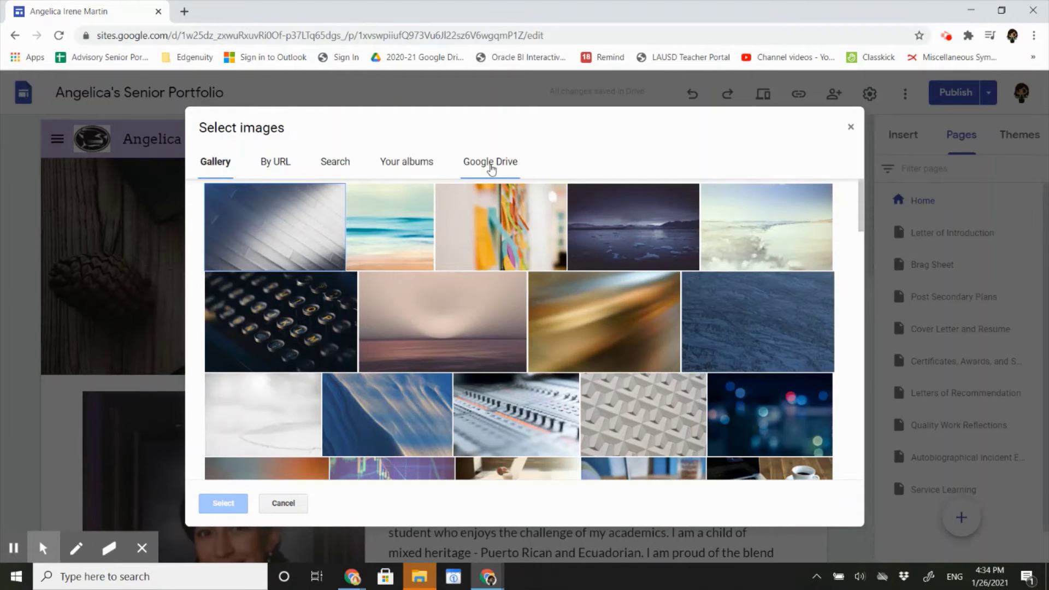
Look through the Google Drive, Search and By URL image sources, and return to the gallery
{"action": "left_click", "coordinate": [490, 167]}
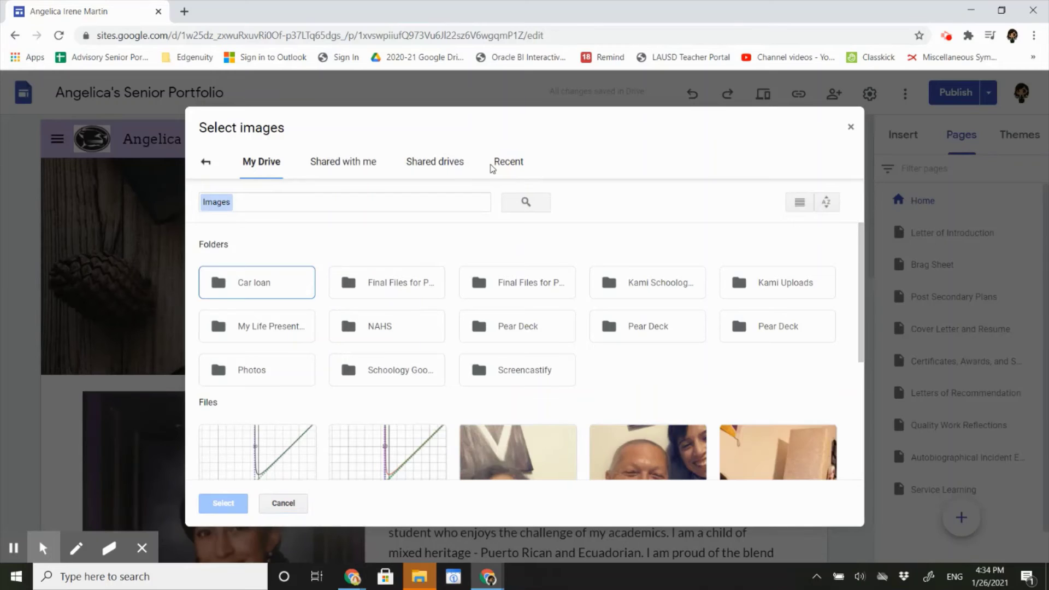
{"action": "left_click", "coordinate": [491, 167]}
{"action": "left_click", "coordinate": [203, 164]}
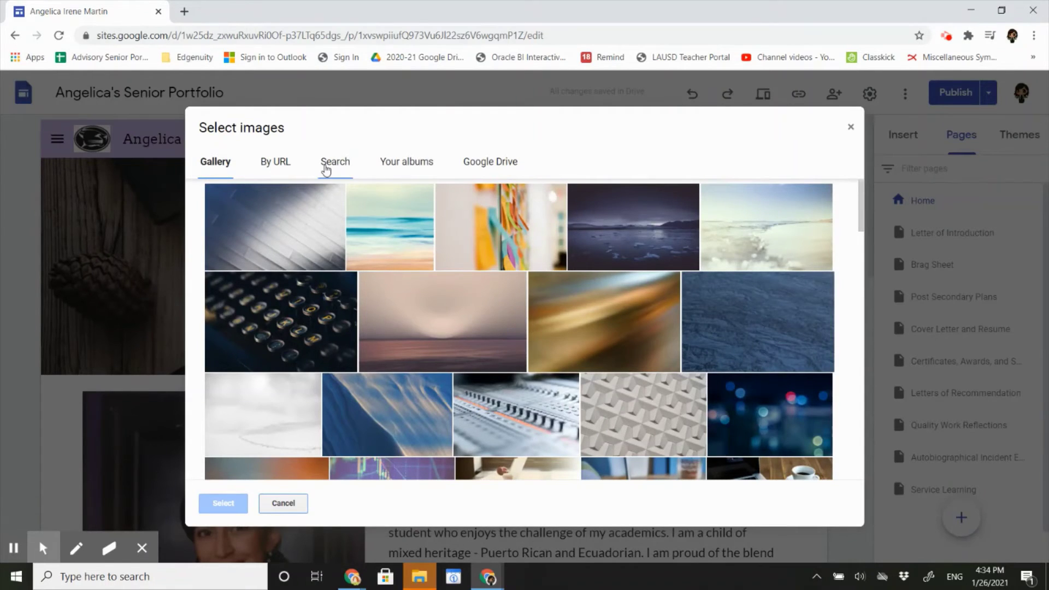
{"action": "left_click", "coordinate": [326, 166]}
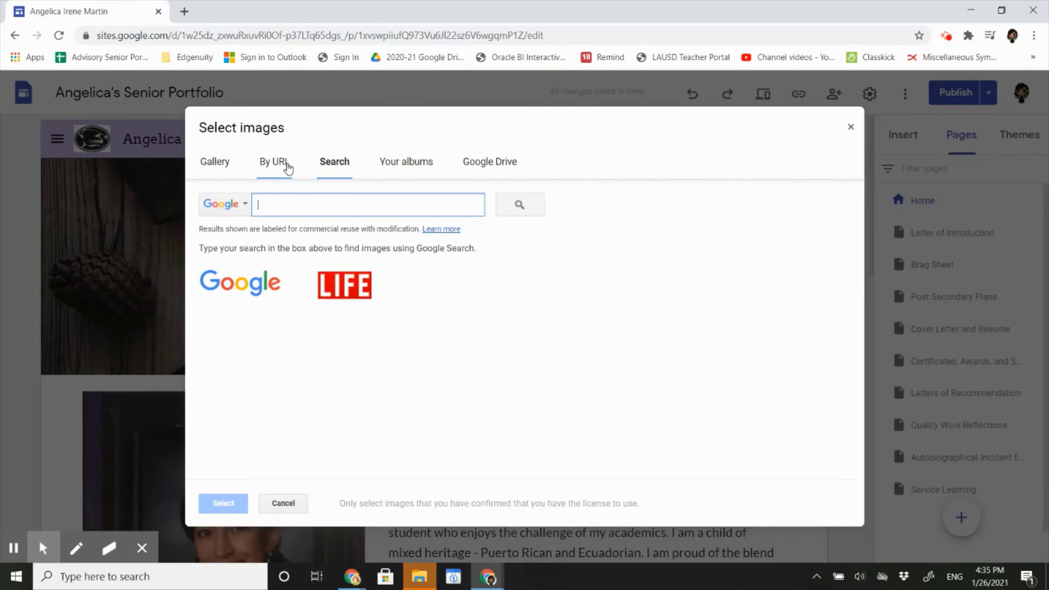
{"action": "left_click", "coordinate": [288, 164]}
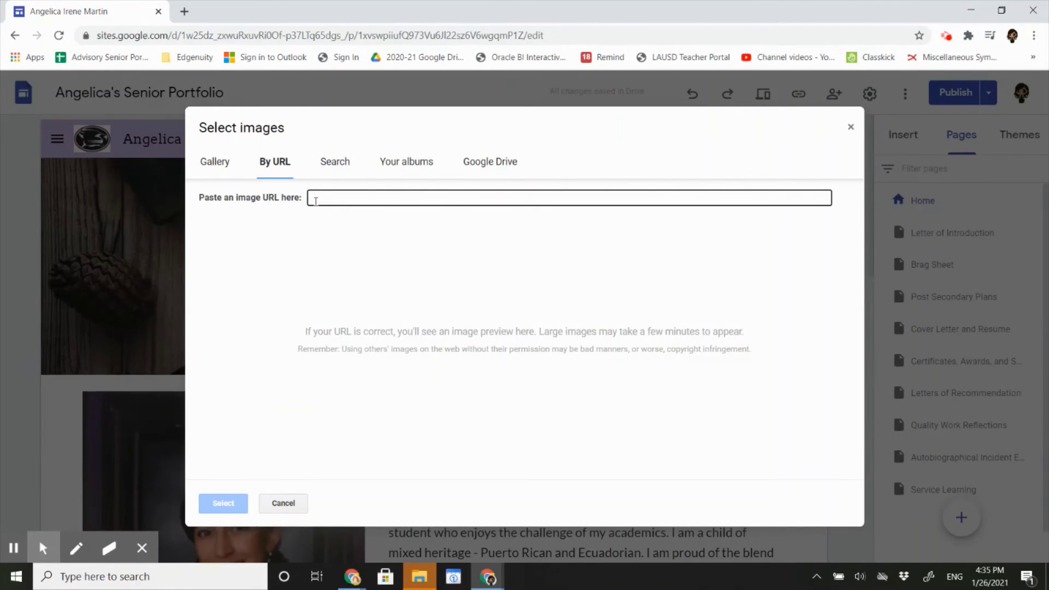
{"action": "left_click", "coordinate": [216, 163]}
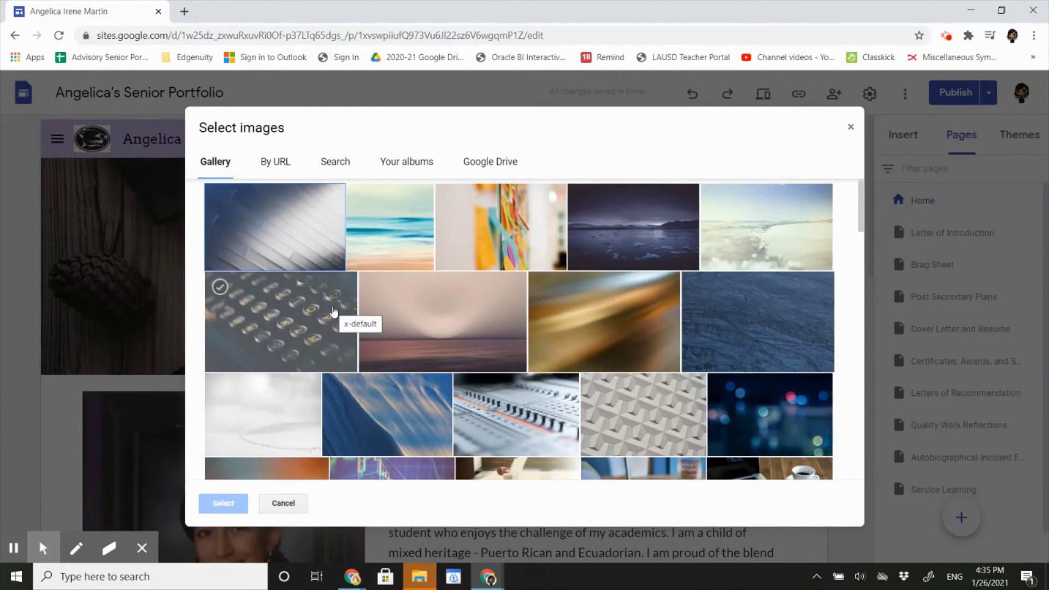
Set the Home header image to the gallery's geometric pattern with a purple centre, pink and blue facets and green edges
{"action": "scroll", "coordinate": [334, 312], "scroll_direction": "down", "scroll_amount": 10}
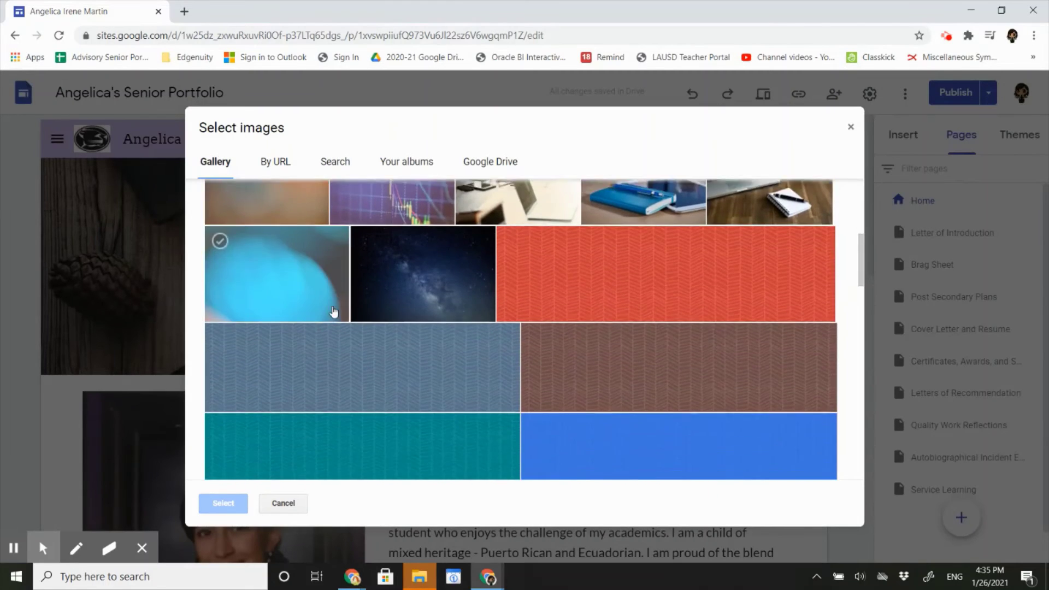
{"action": "scroll", "coordinate": [334, 311], "scroll_direction": "down", "scroll_amount": 10}
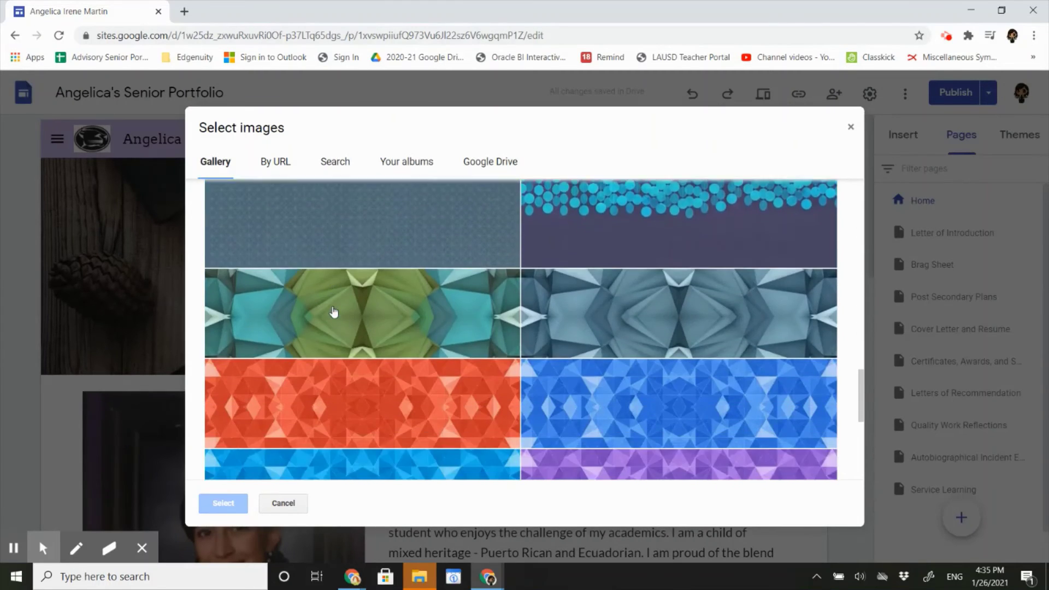
{"action": "scroll", "coordinate": [334, 311], "scroll_direction": "down", "scroll_amount": 3}
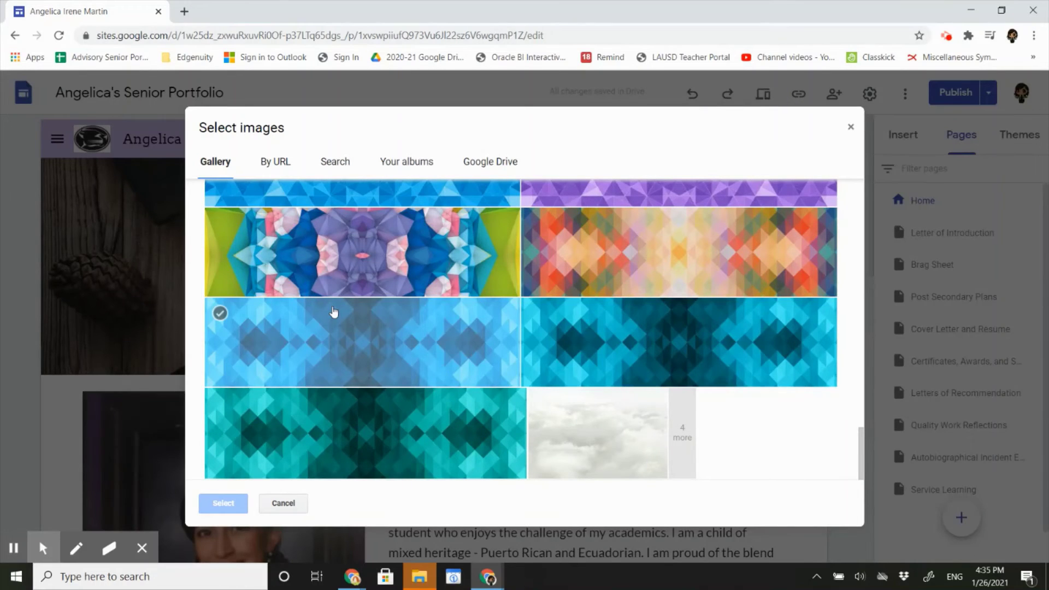
{"action": "left_click", "coordinate": [391, 242]}
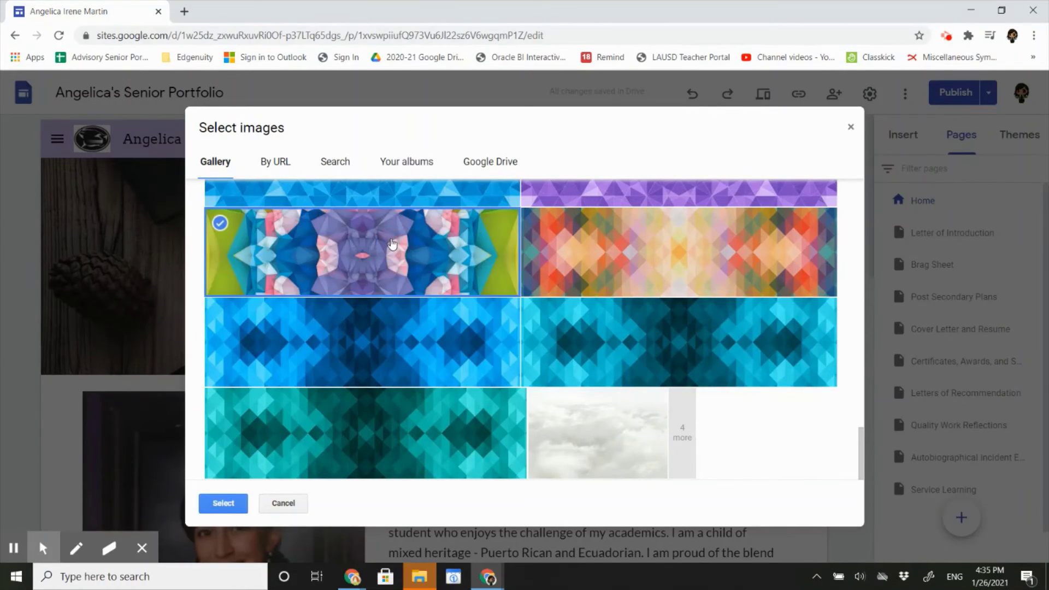
{"action": "left_click", "coordinate": [223, 503]}
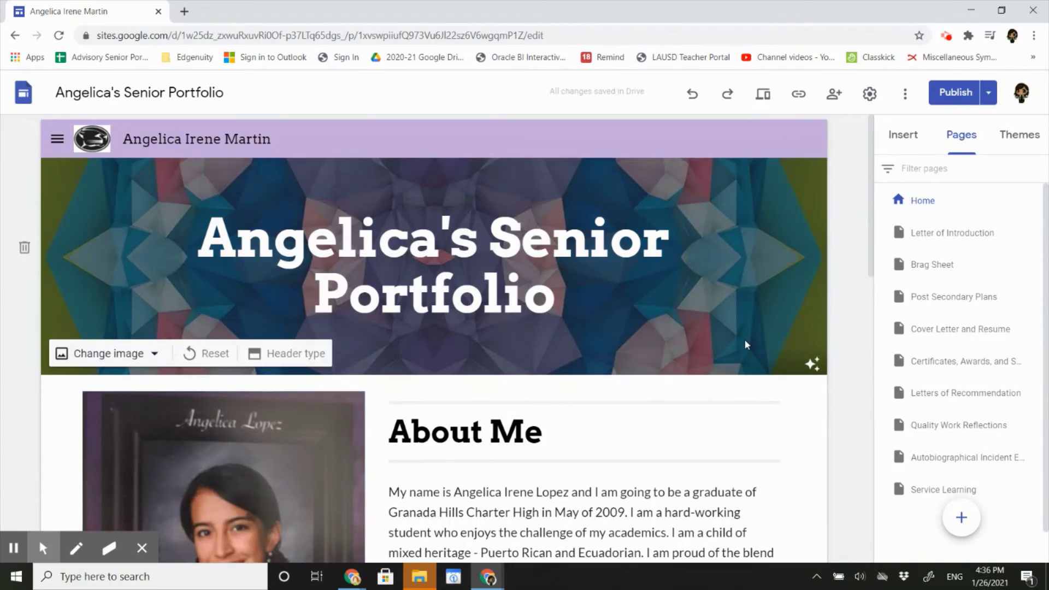
Turn the Home header's readability adjustment off and back on to compare the image with and without it
{"action": "left_click", "coordinate": [812, 364]}
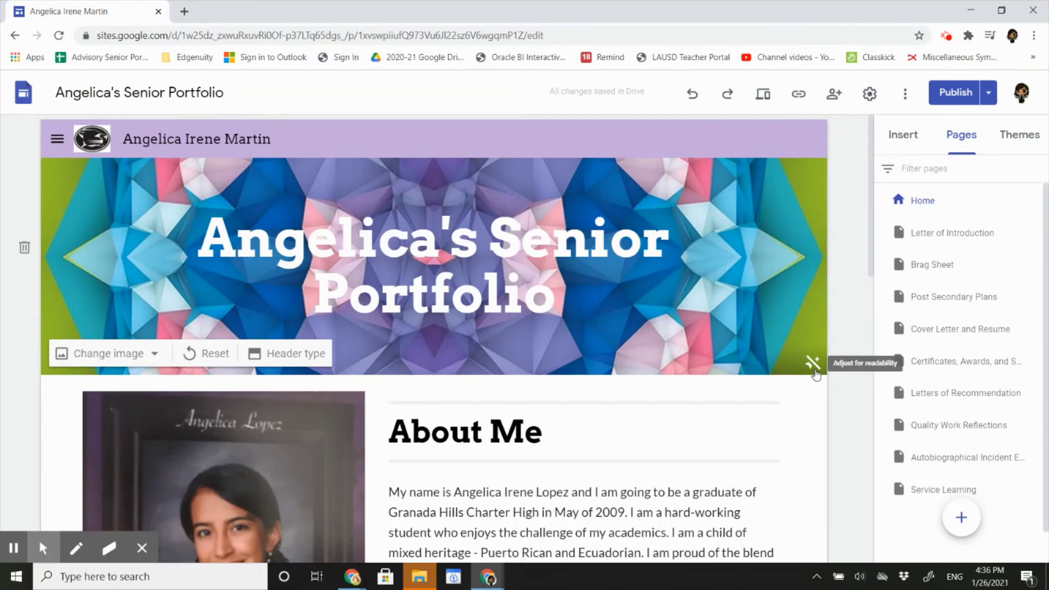
{"action": "left_click", "coordinate": [812, 363]}
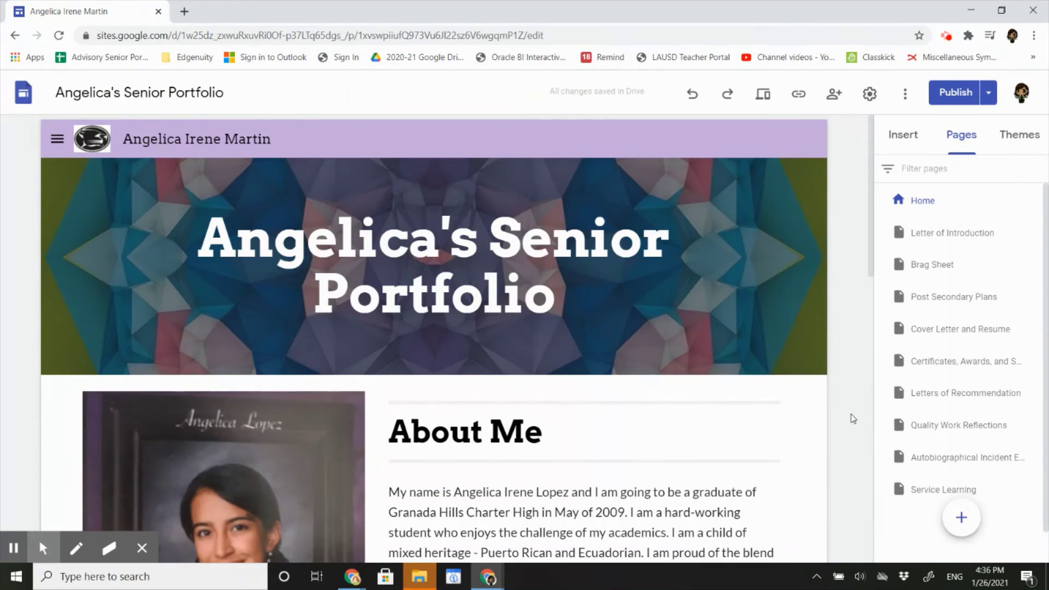
Try the Cover, Large banner, Banner and Title only header types on the Home page, and return the header to Banner
{"action": "mouse_move", "coordinate": [703, 343]}
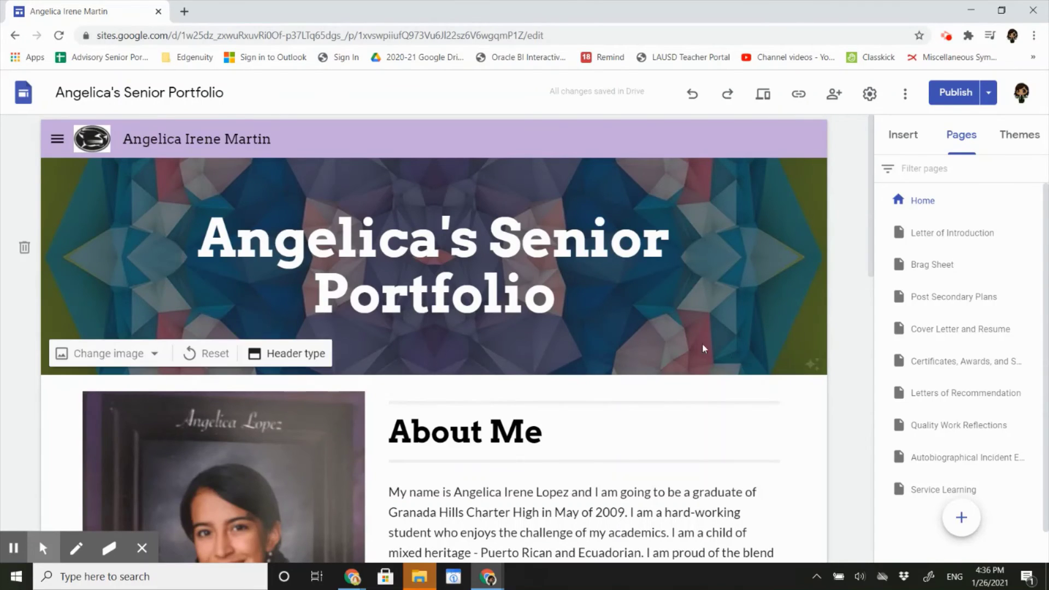
{"action": "left_click", "coordinate": [303, 361]}
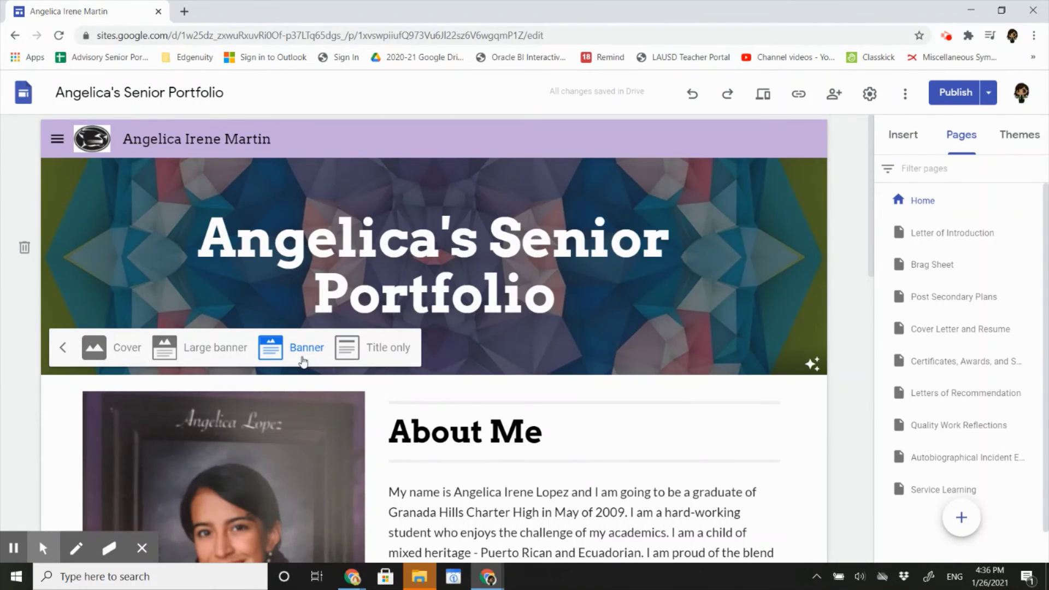
{"action": "left_click", "coordinate": [92, 348]}
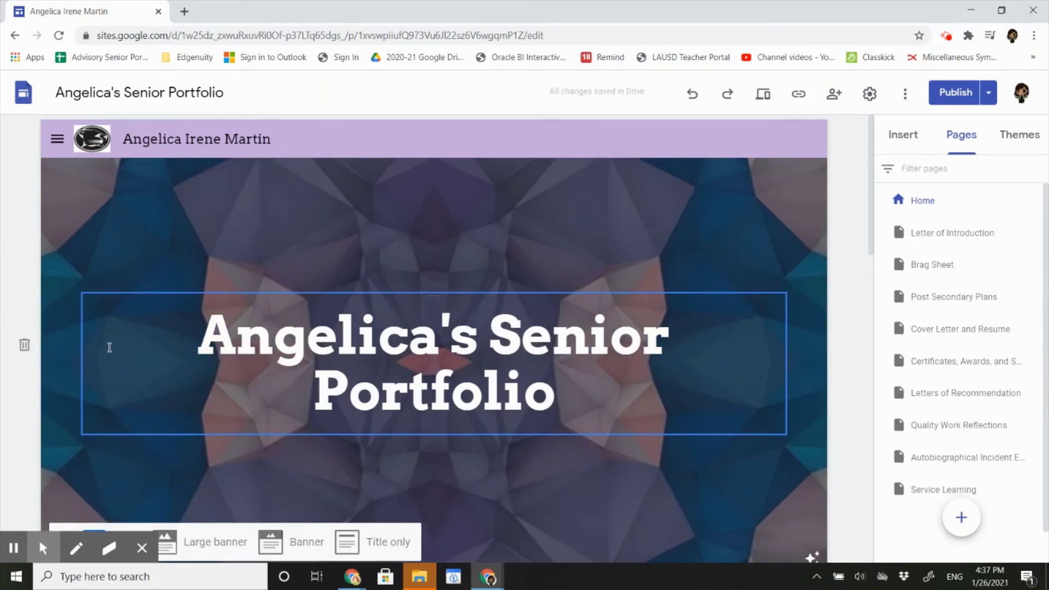
{"action": "scroll", "coordinate": [109, 347], "scroll_direction": "down", "scroll_amount": 2}
{"action": "scroll", "coordinate": [110, 347], "scroll_direction": "up", "scroll_amount": 2}
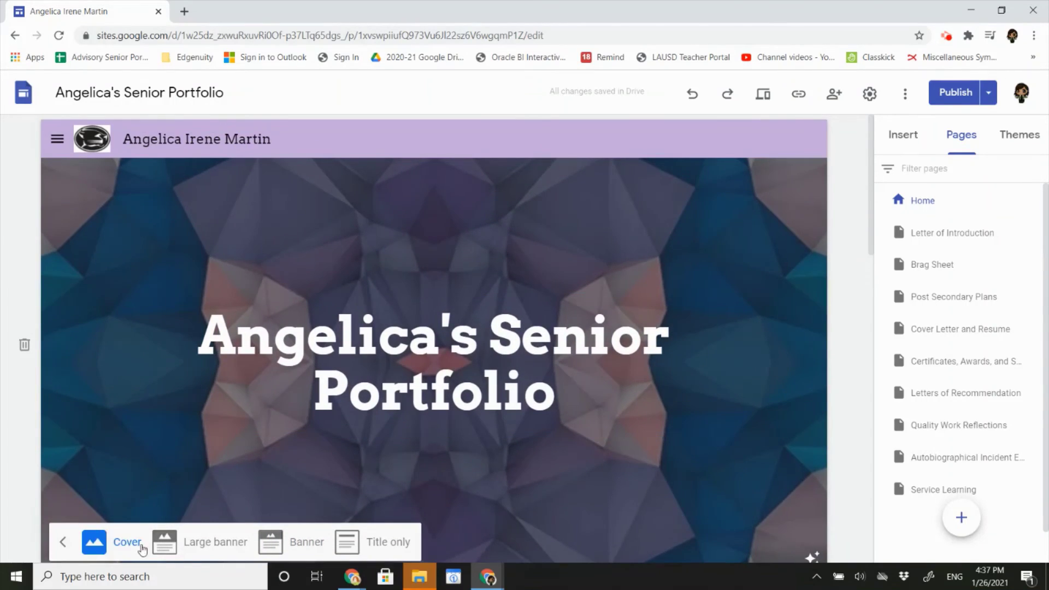
{"action": "left_click", "coordinate": [194, 550]}
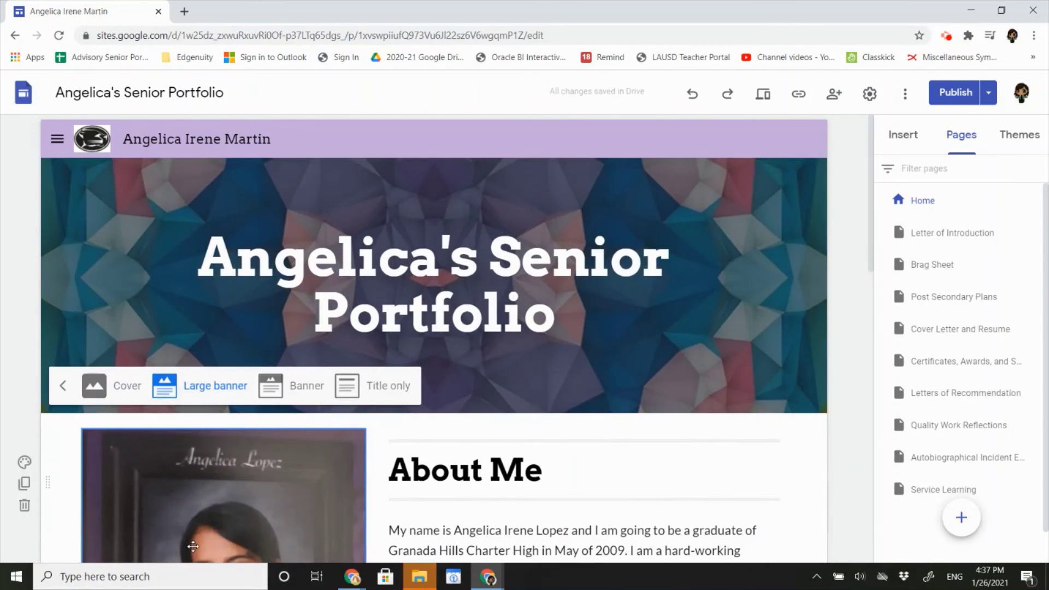
{"action": "left_click", "coordinate": [283, 388]}
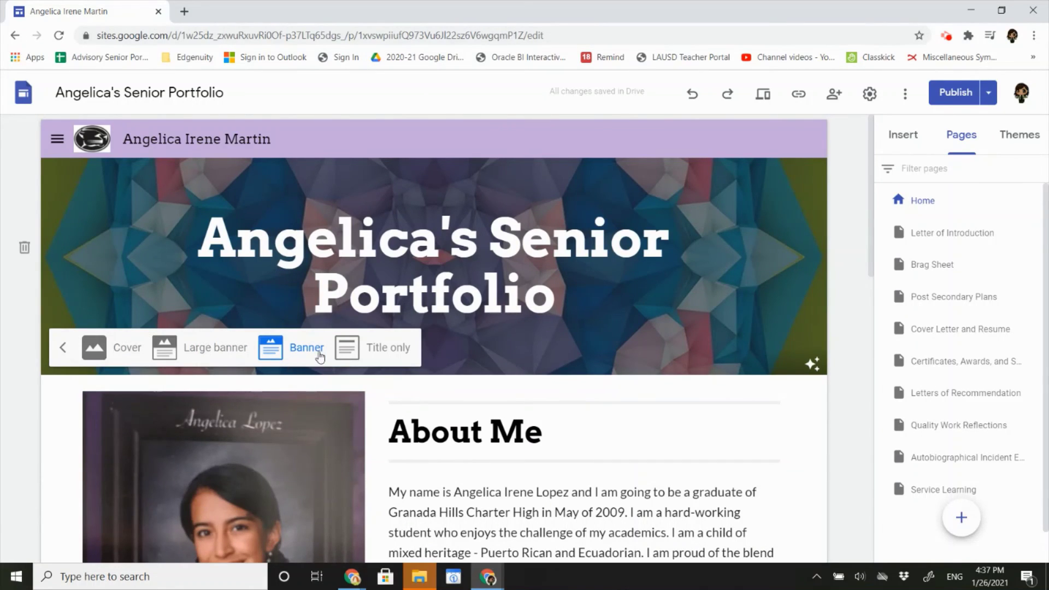
{"action": "left_click", "coordinate": [347, 347]}
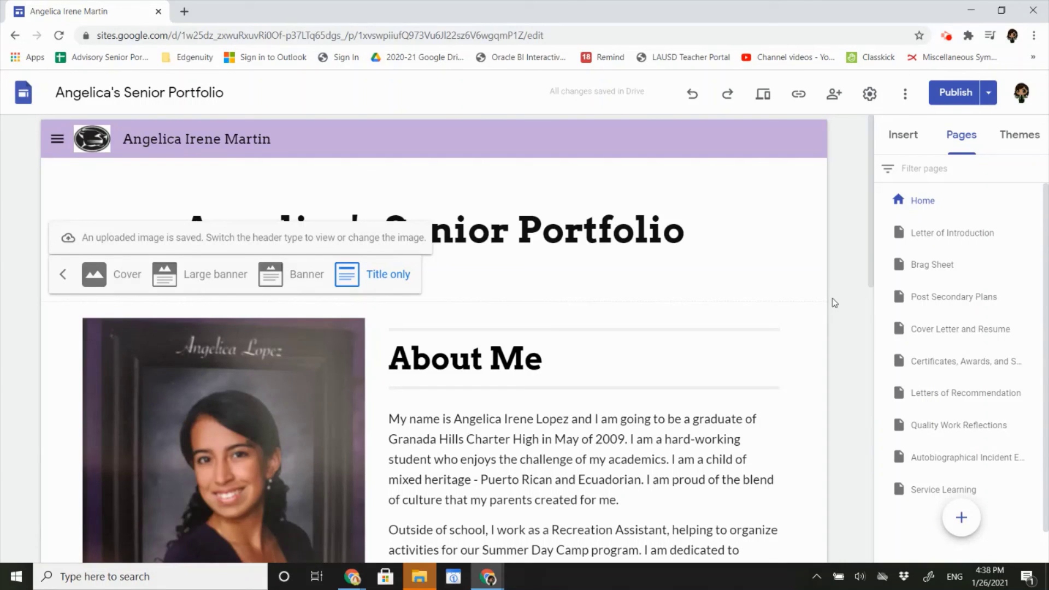
{"action": "left_click", "coordinate": [271, 274]}
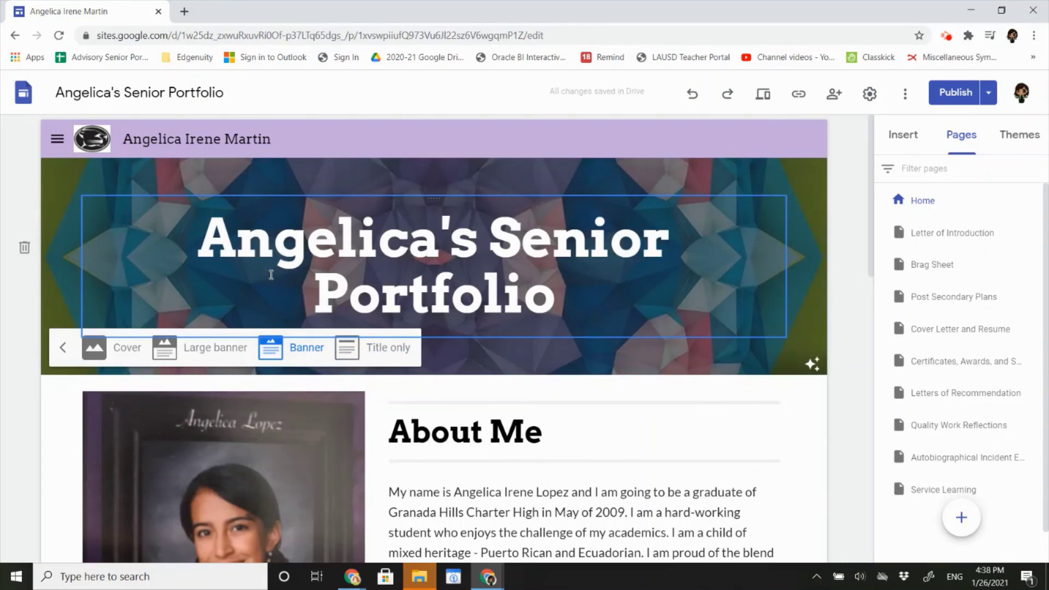